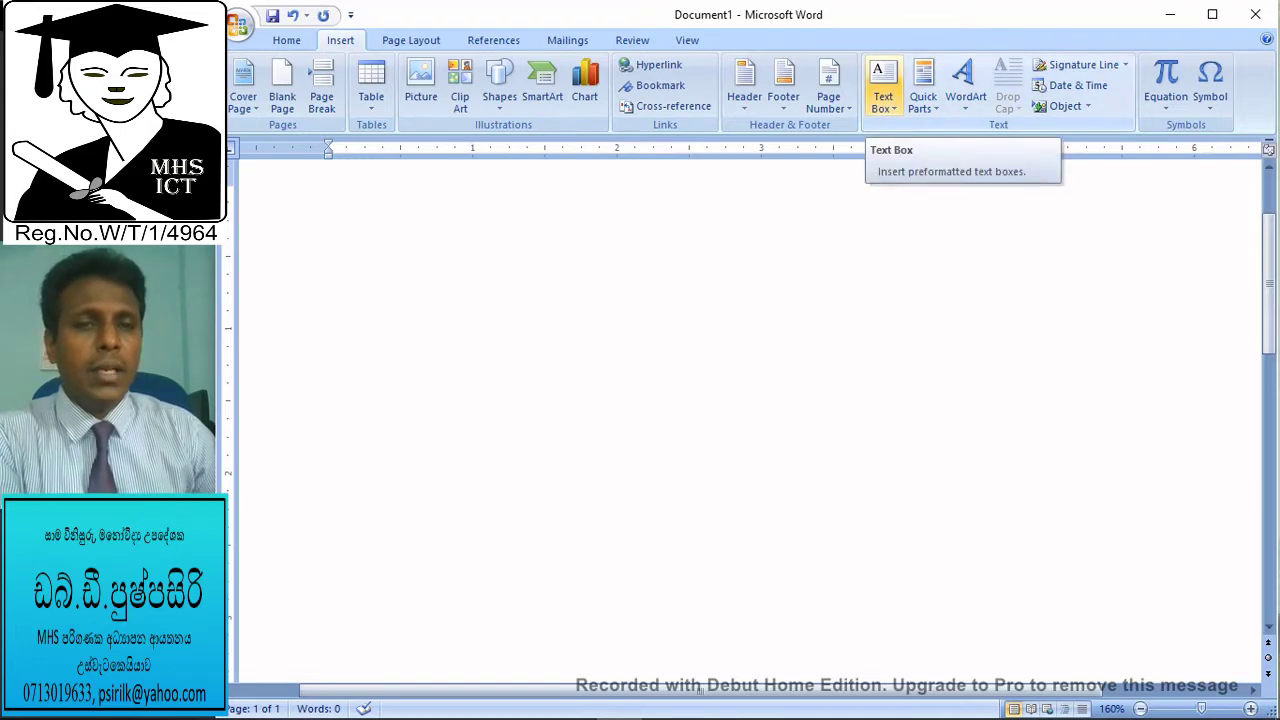
Insert a Simple Text Box containing the text "This is testing page".
{"action": "left_click", "coordinate": [882, 85]}
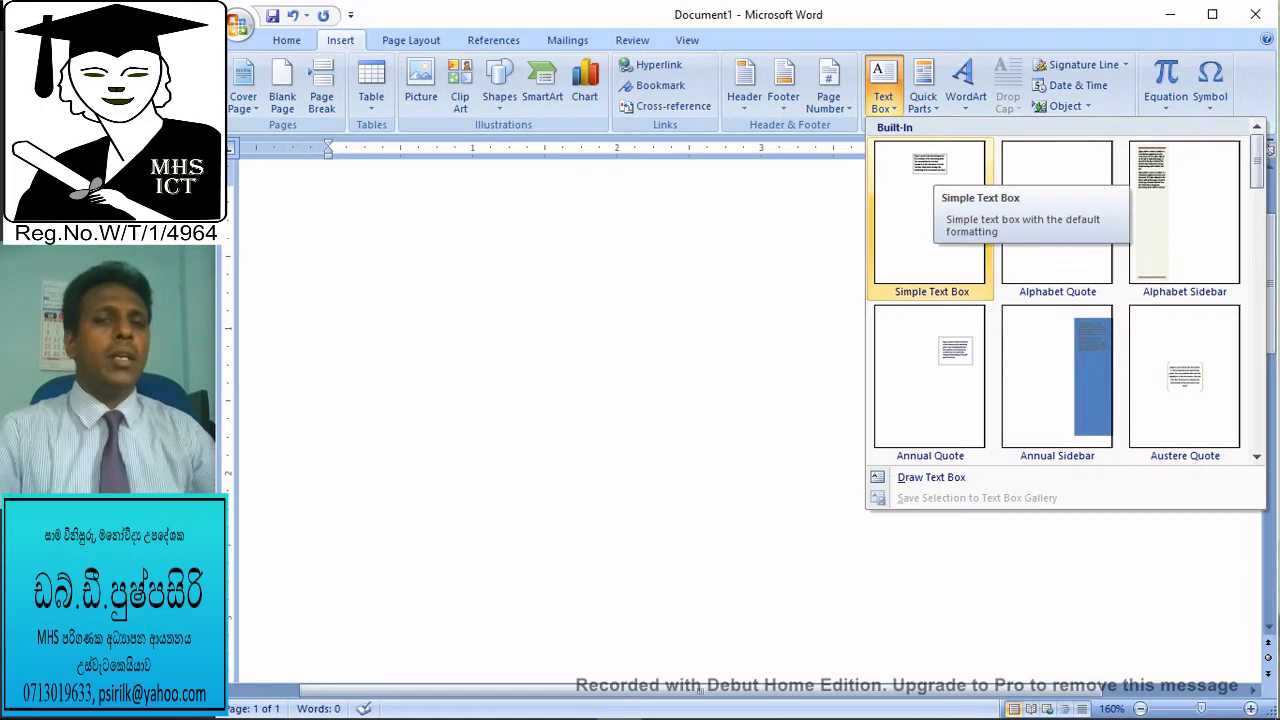
{"action": "left_click", "coordinate": [928, 175]}
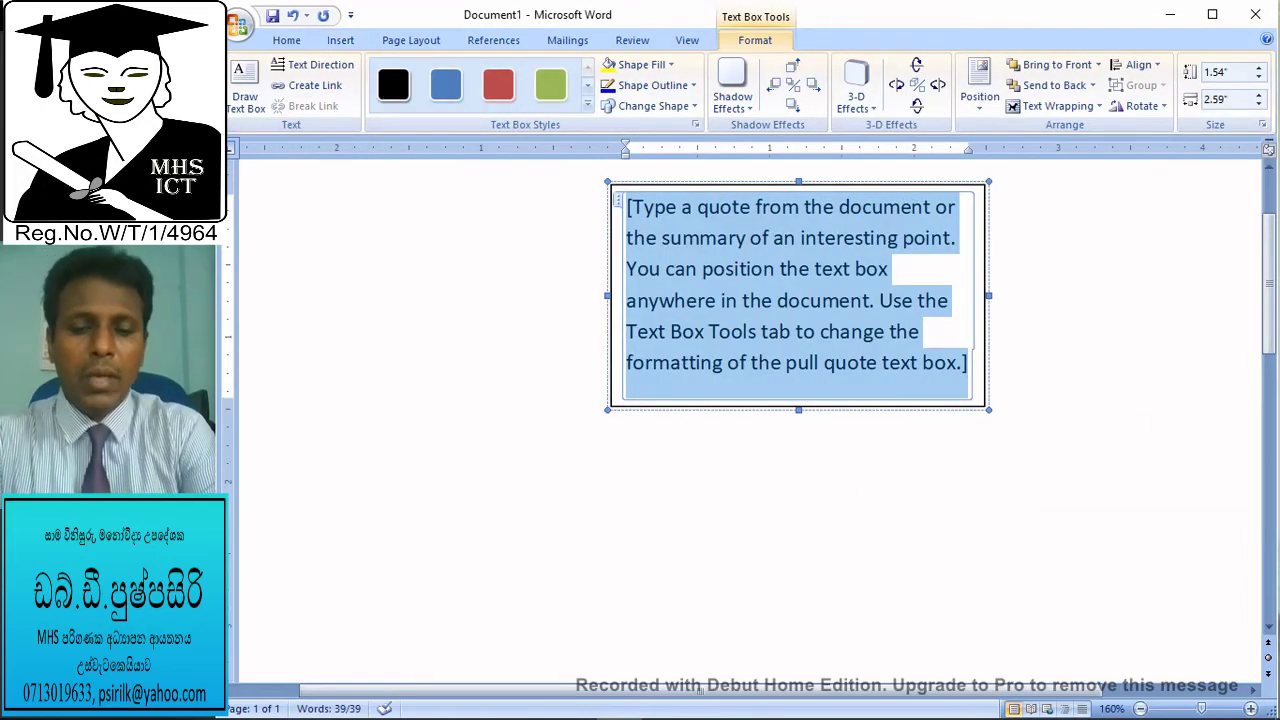
{"action": "type", "text": "This i"}
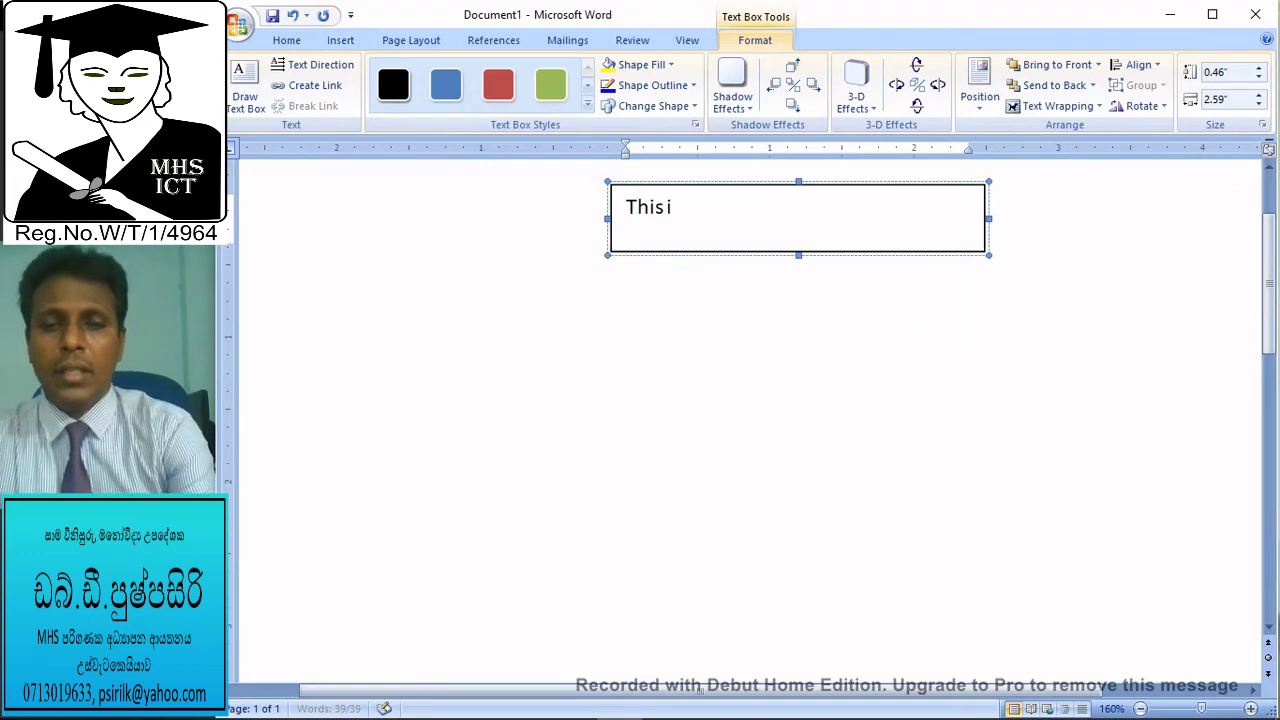
{"action": "type", "text": "s testing"}
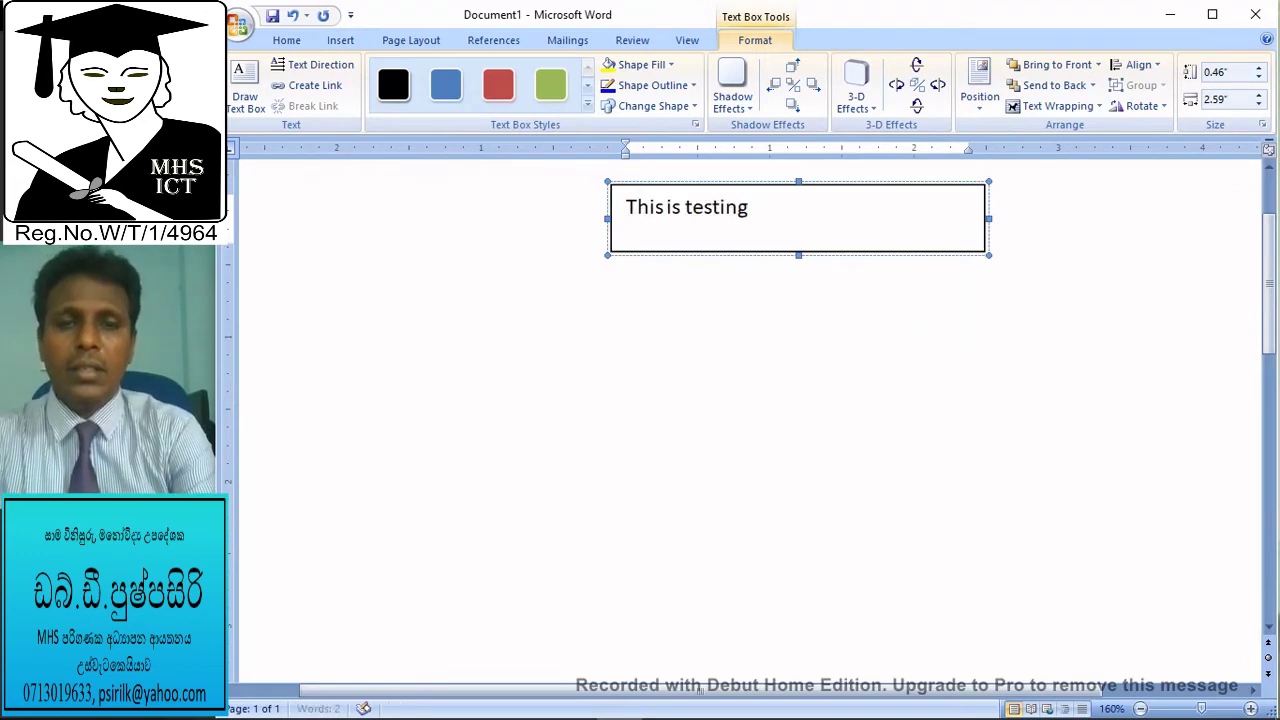
{"action": "type", "text": " page"}
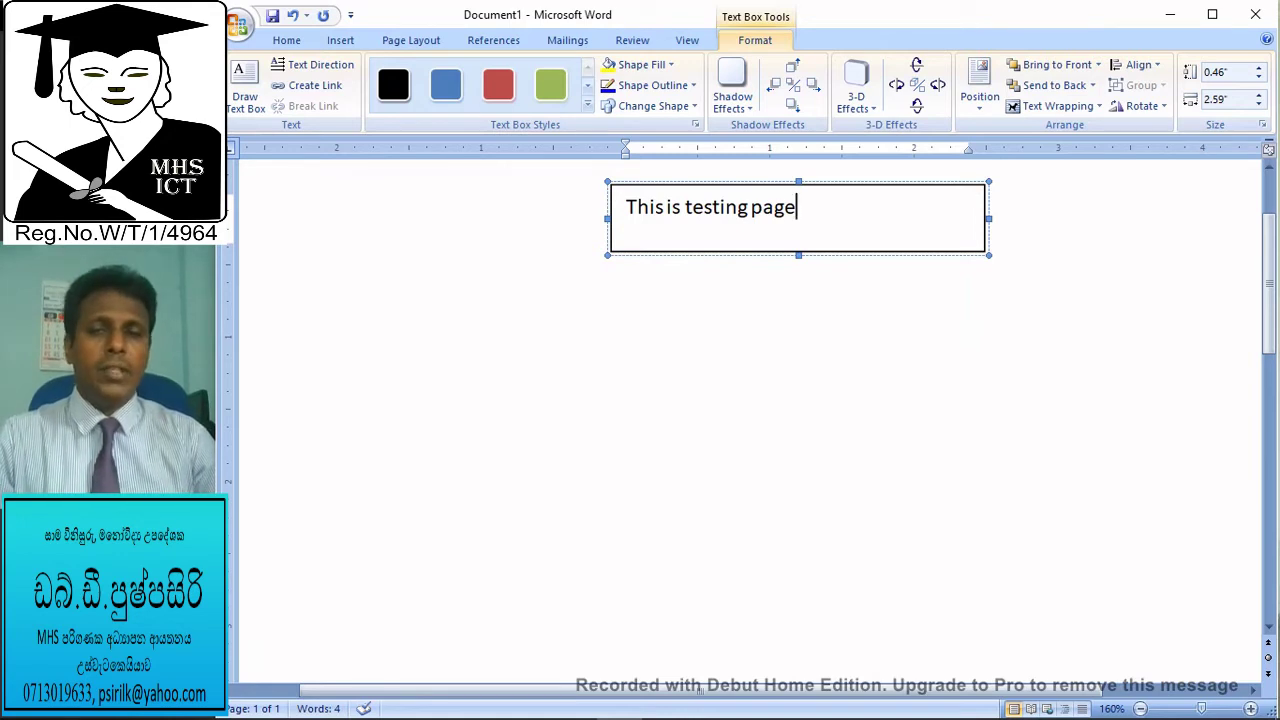
Move the text box down the page and slightly to the left of where it was inserted.
{"action": "left_click_drag", "start_coordinate": [760, 184], "coordinate": [693, 329]}
{"action": "left_click_drag", "start_coordinate": [733, 396], "coordinate": [733, 396]}
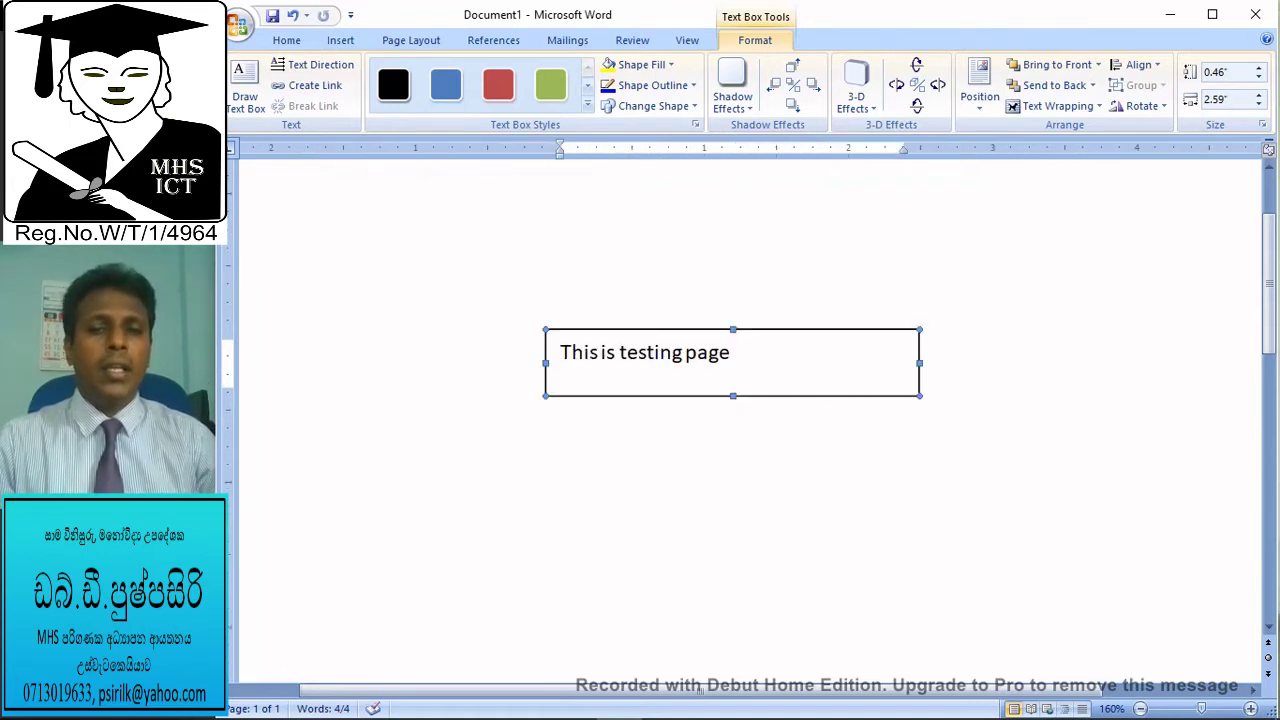
{"action": "left_click_drag", "start_coordinate": [915, 334], "coordinate": [877, 320]}
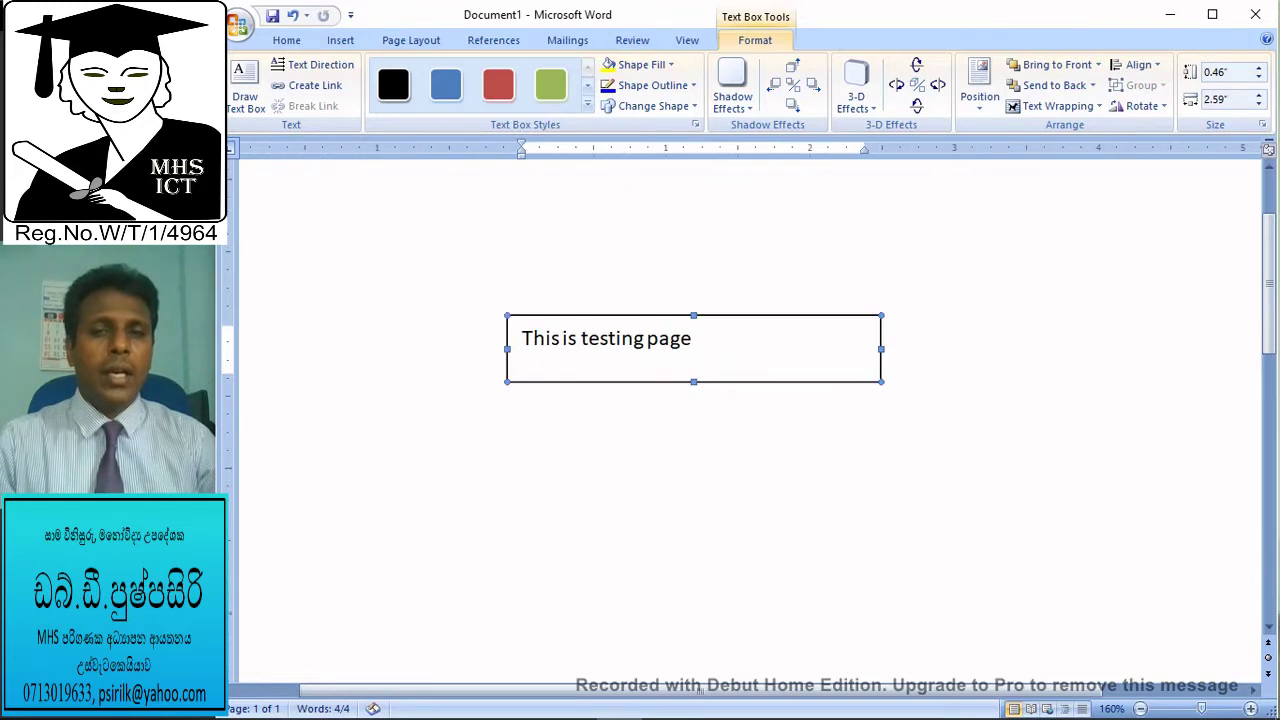
Fill the text box with light purple and set its outline weight to 1 pt.
{"action": "left_click", "coordinate": [660, 64]}
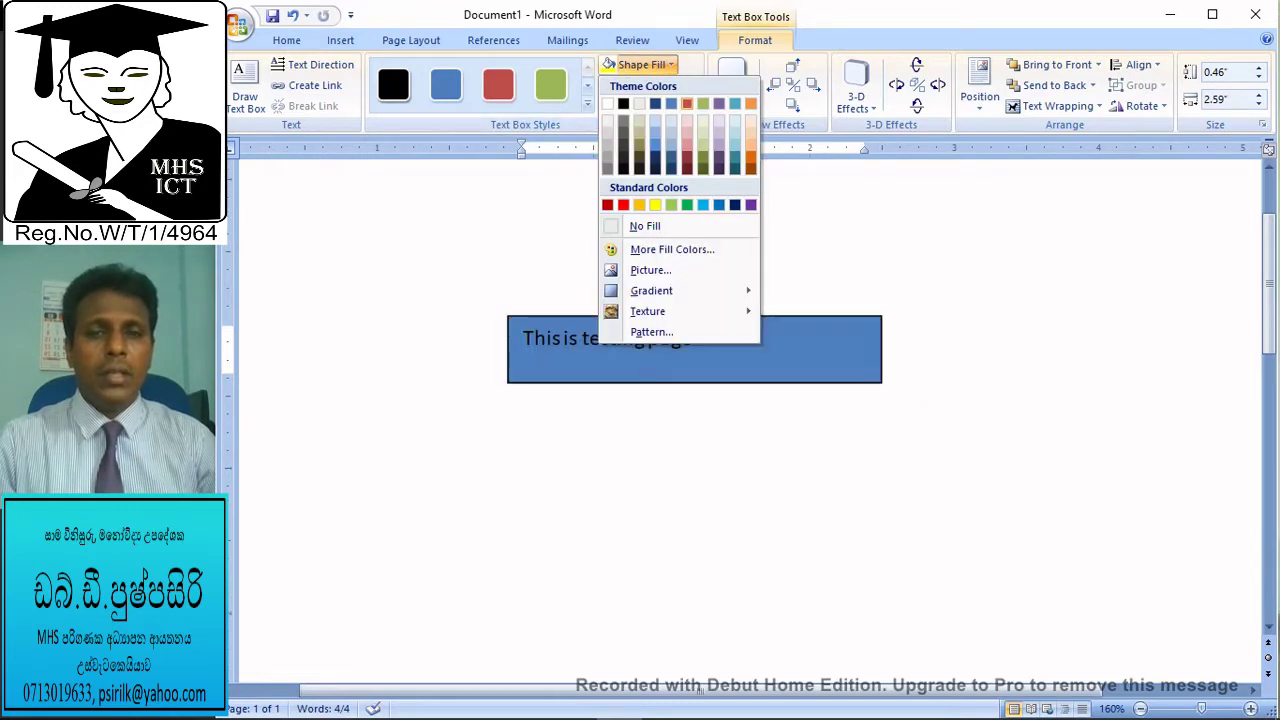
{"action": "left_click", "coordinate": [718, 132]}
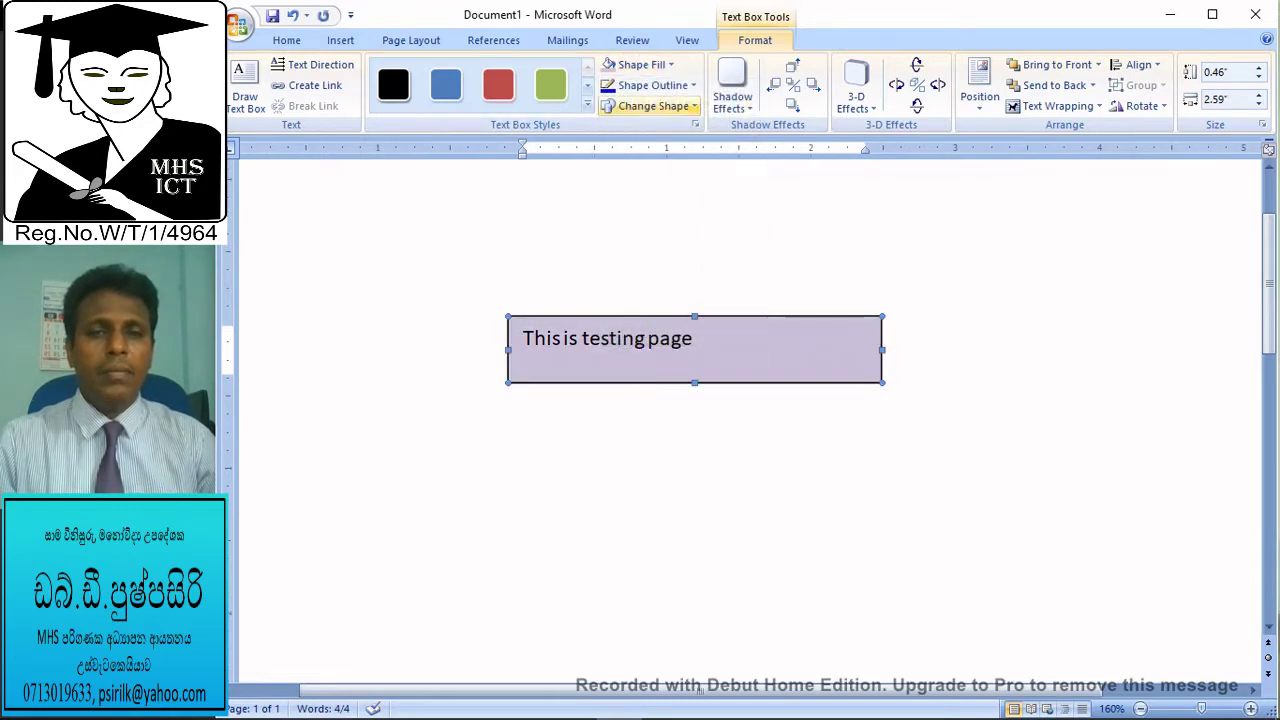
{"action": "left_click", "coordinate": [655, 85]}
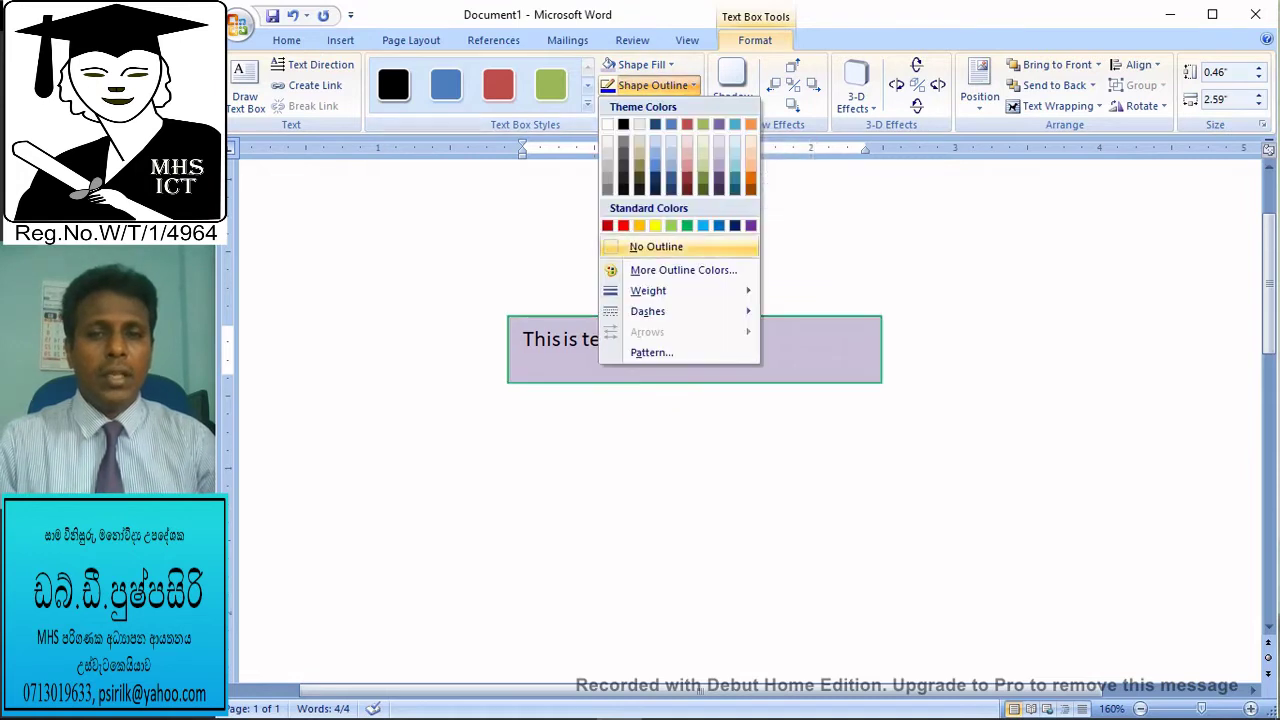
{"action": "mouse_move", "coordinate": [648, 290]}
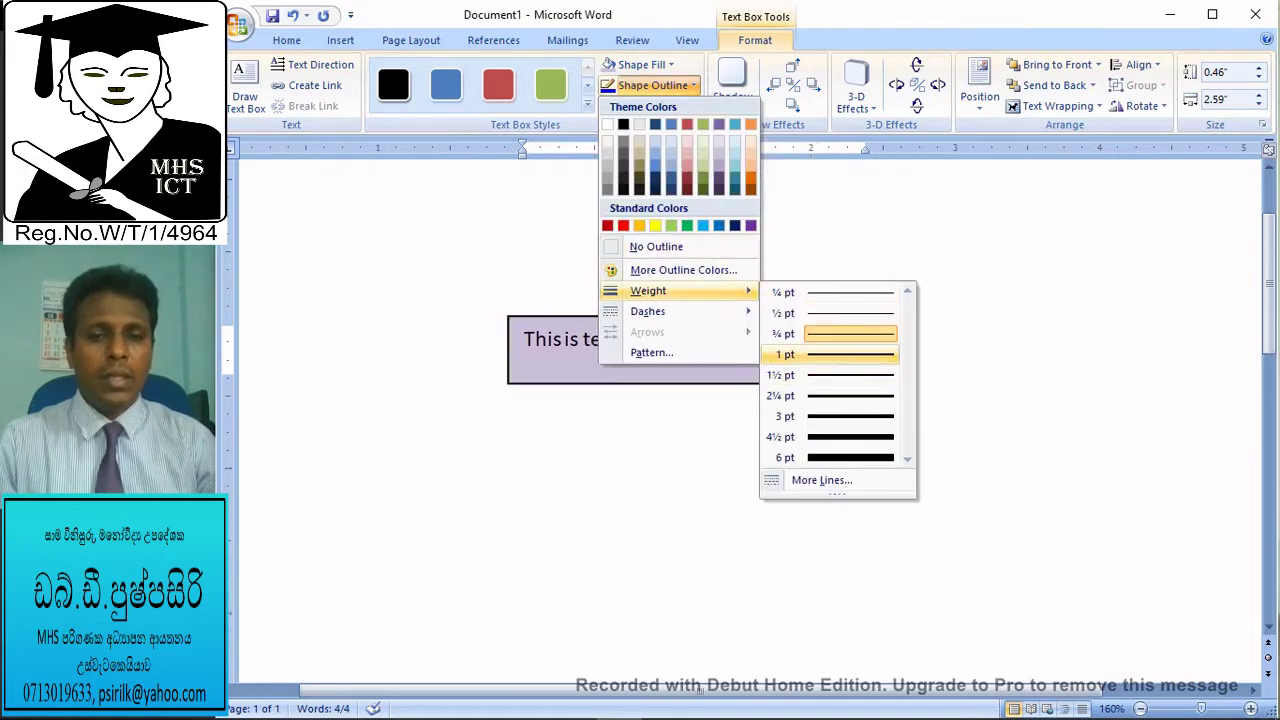
{"action": "left_click", "coordinate": [830, 354]}
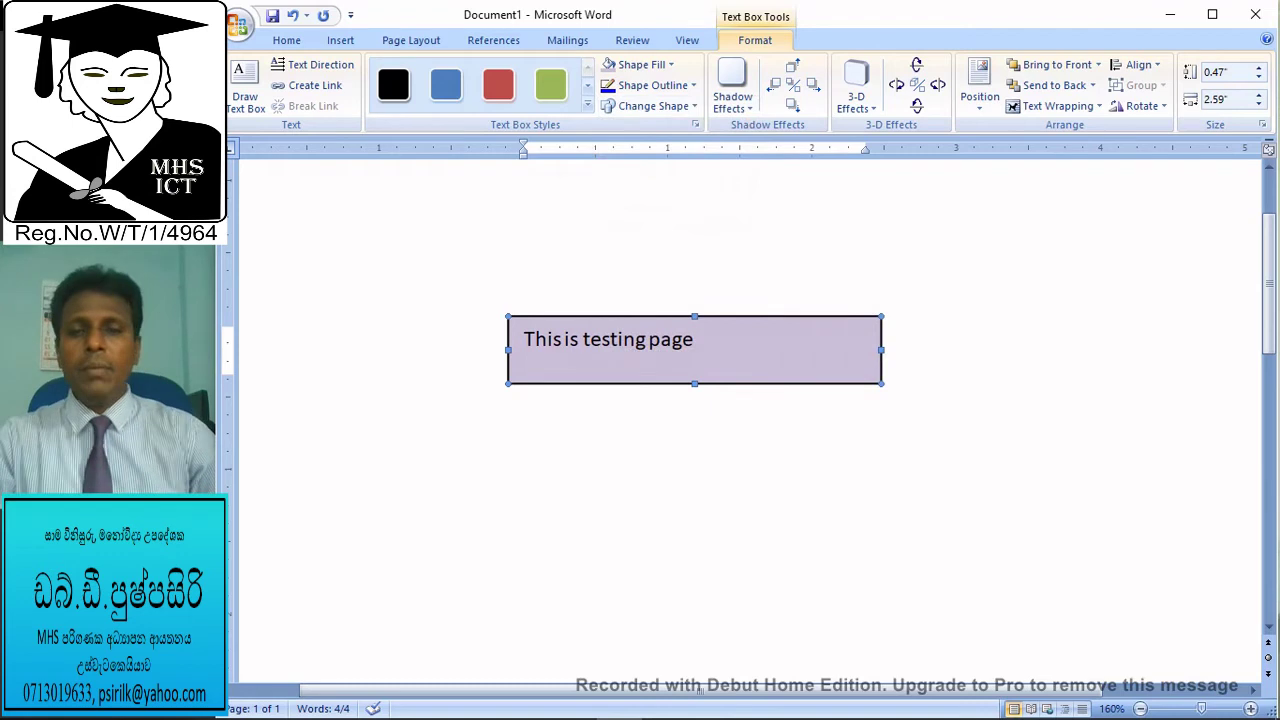
Shift the text box slightly to the right and remove both its fill and its outline.
{"action": "left_click_drag", "start_coordinate": [647, 366], "coordinate": [750, 385]}
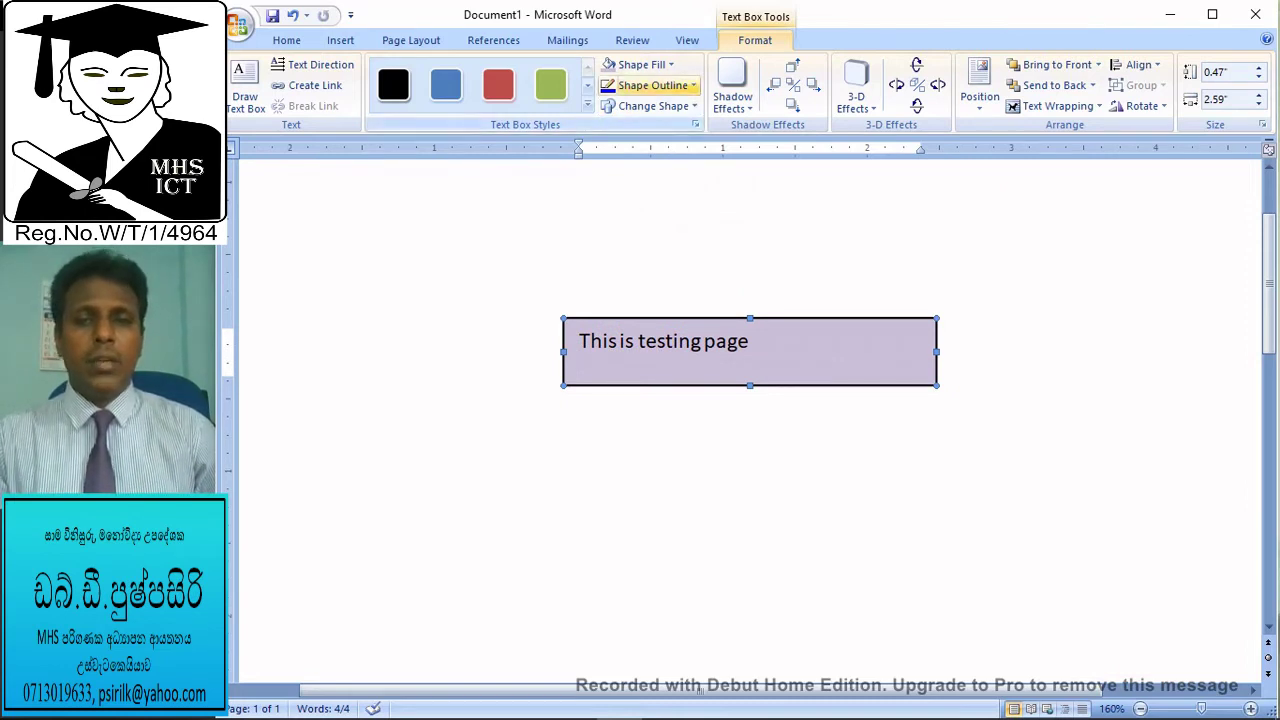
{"action": "left_click", "coordinate": [641, 64]}
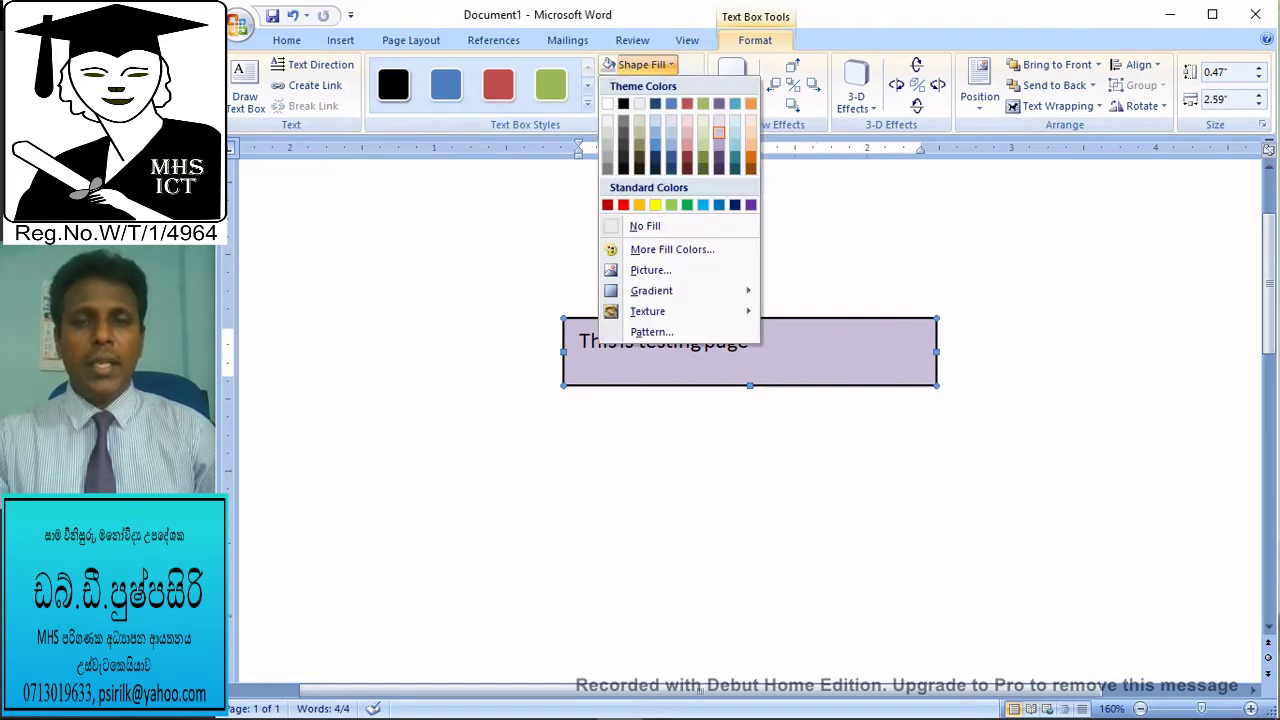
{"action": "left_click", "coordinate": [645, 226]}
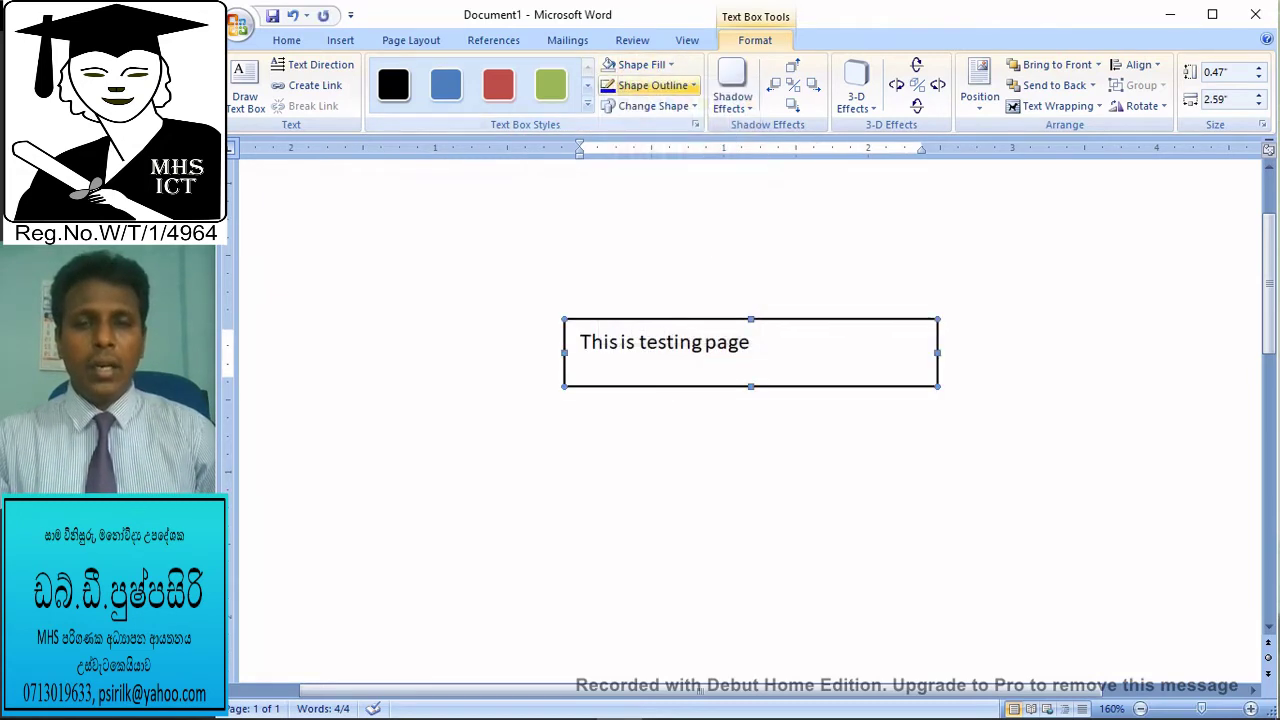
{"action": "left_click", "coordinate": [652, 85]}
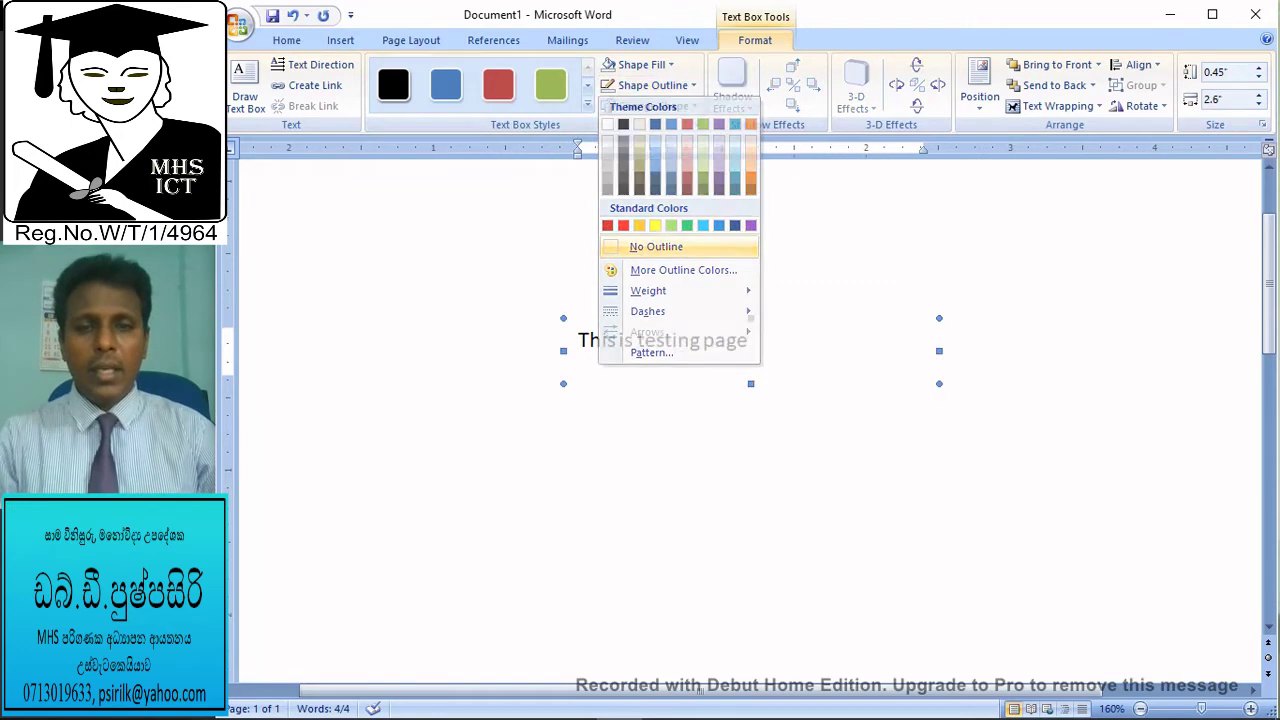
{"action": "left_click", "coordinate": [656, 246]}
Shrink the text box around its text to about 1.44 inches wide and 0.38 inches high.
{"action": "left_click_drag", "start_coordinate": [939, 350], "coordinate": [837, 347]}
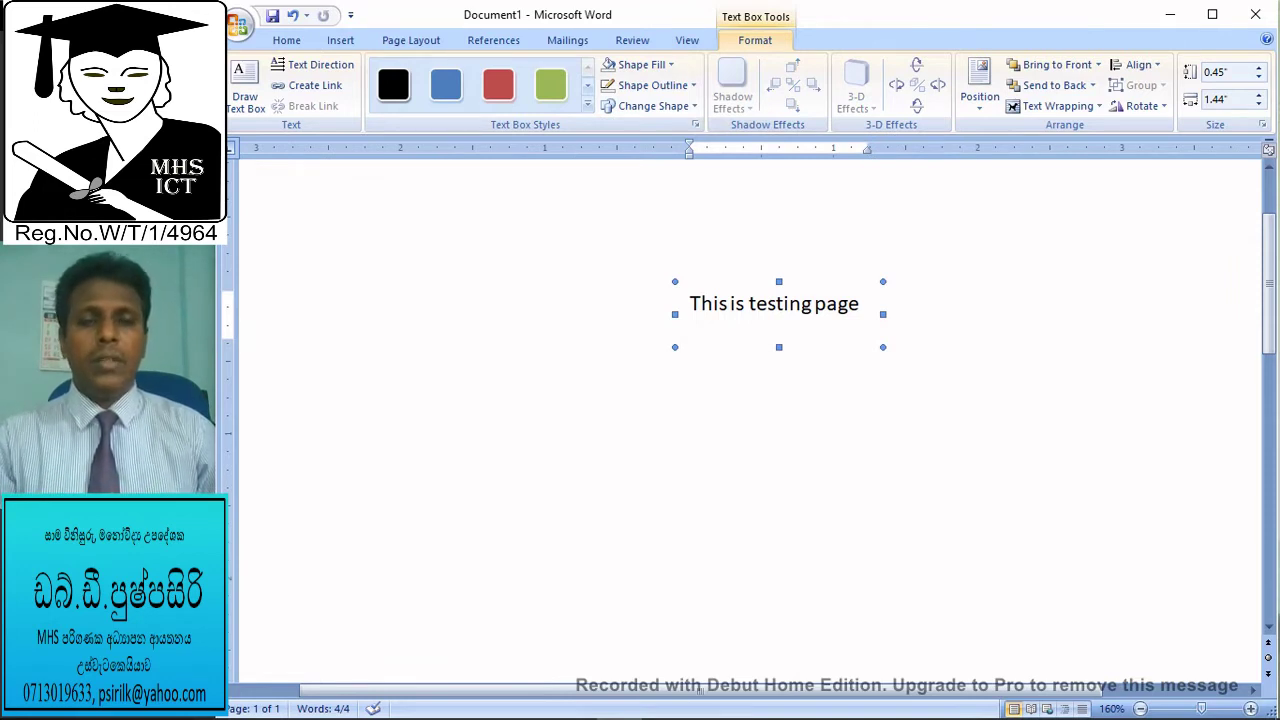
{"action": "left_click_drag", "start_coordinate": [779, 347], "coordinate": [779, 334]}
{"action": "left_click", "coordinate": [329, 197]}
Delete the "This is testing page" text box from the document.
{"action": "left_click", "coordinate": [790, 303]}
{"action": "key", "text": "Escape"}
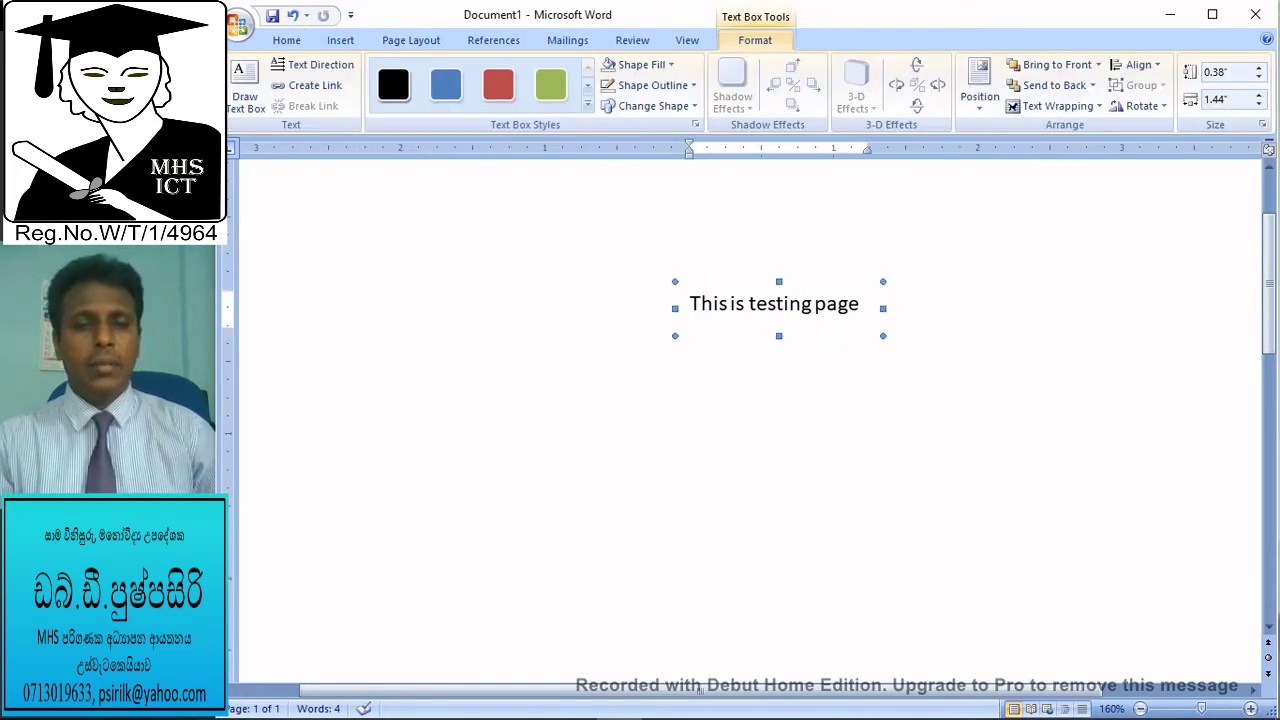
{"action": "key", "text": "Delete"}
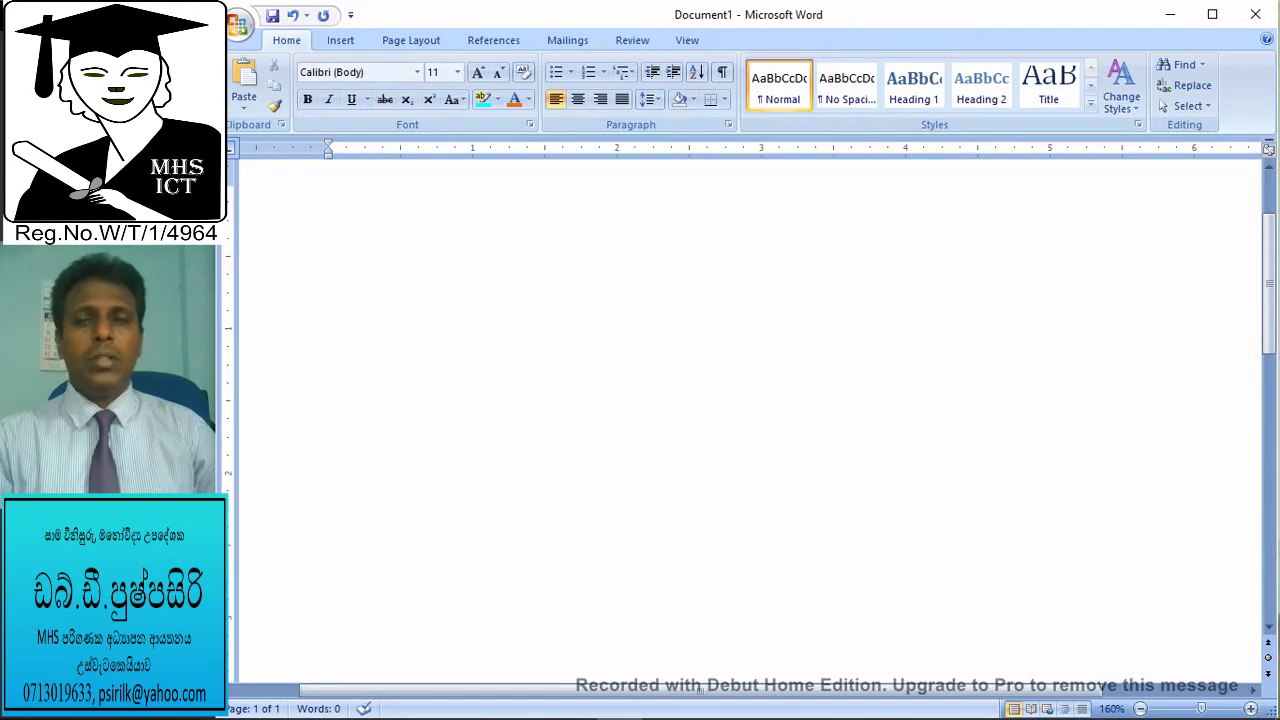
Insert a WordArt in WordArt style 16 with the text "MHS ICT".
{"action": "left_click", "coordinate": [340, 40]}
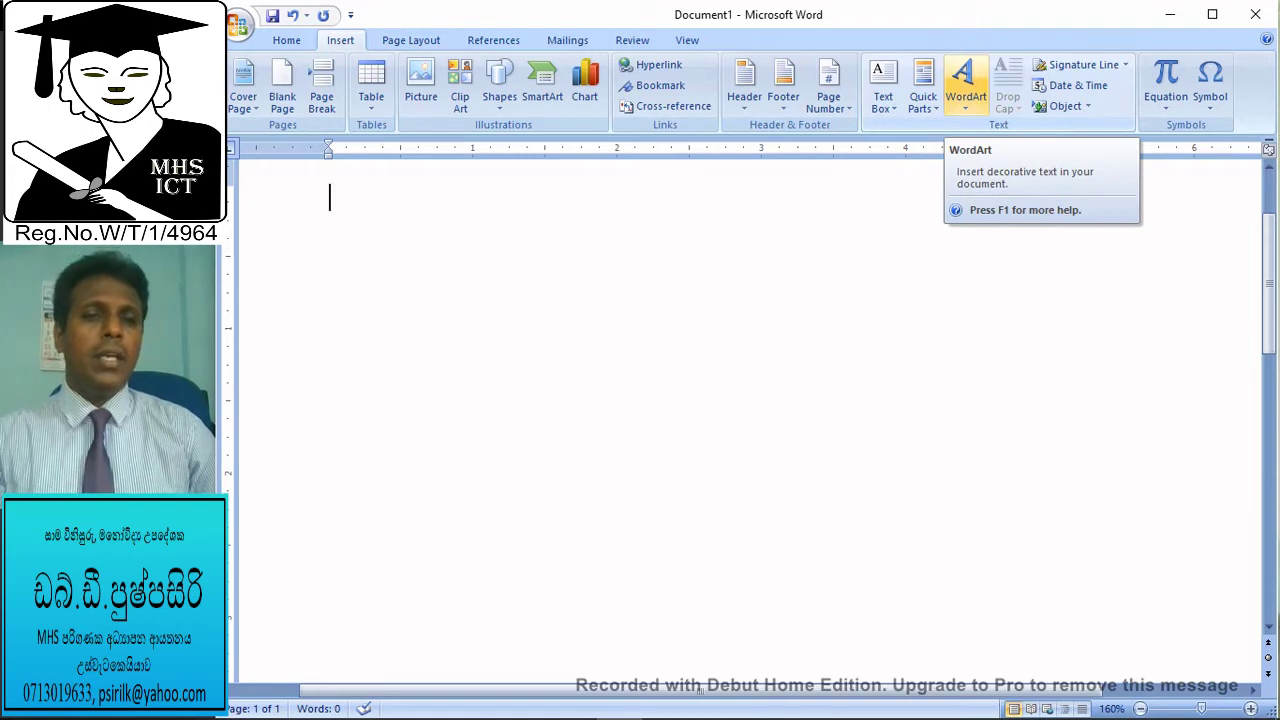
{"action": "left_click", "coordinate": [965, 82]}
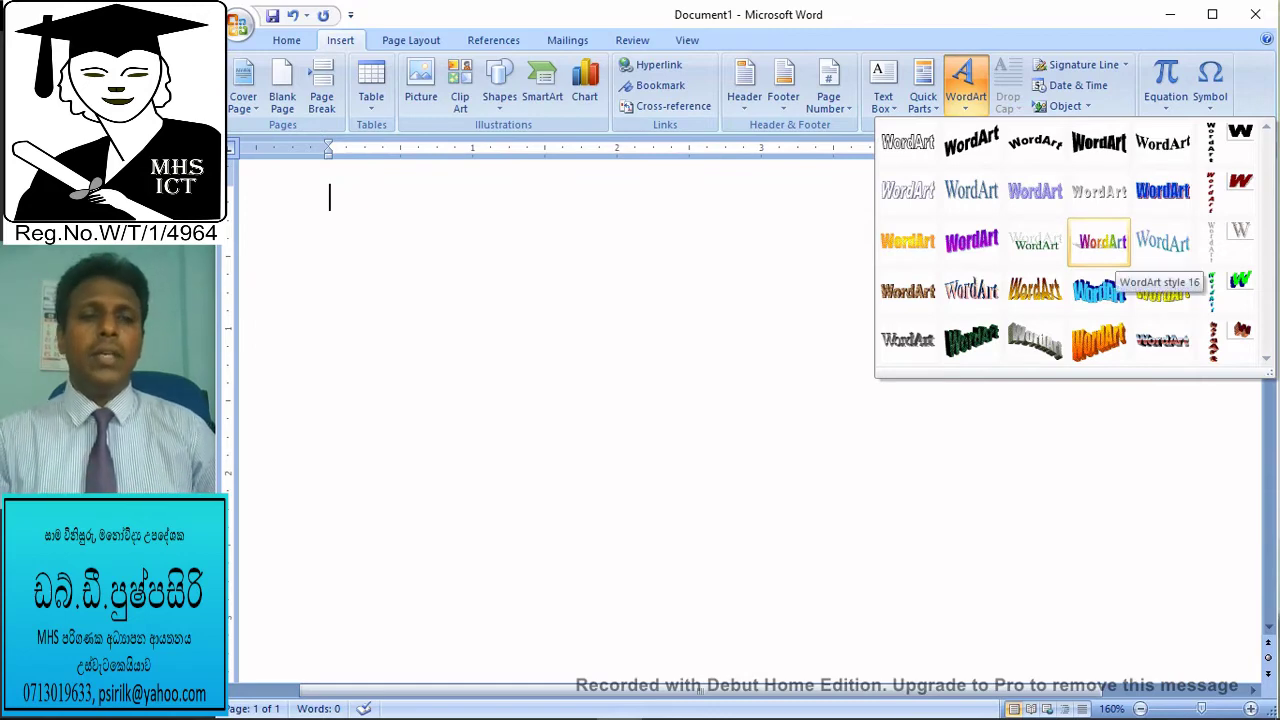
{"action": "left_click", "coordinate": [1099, 242]}
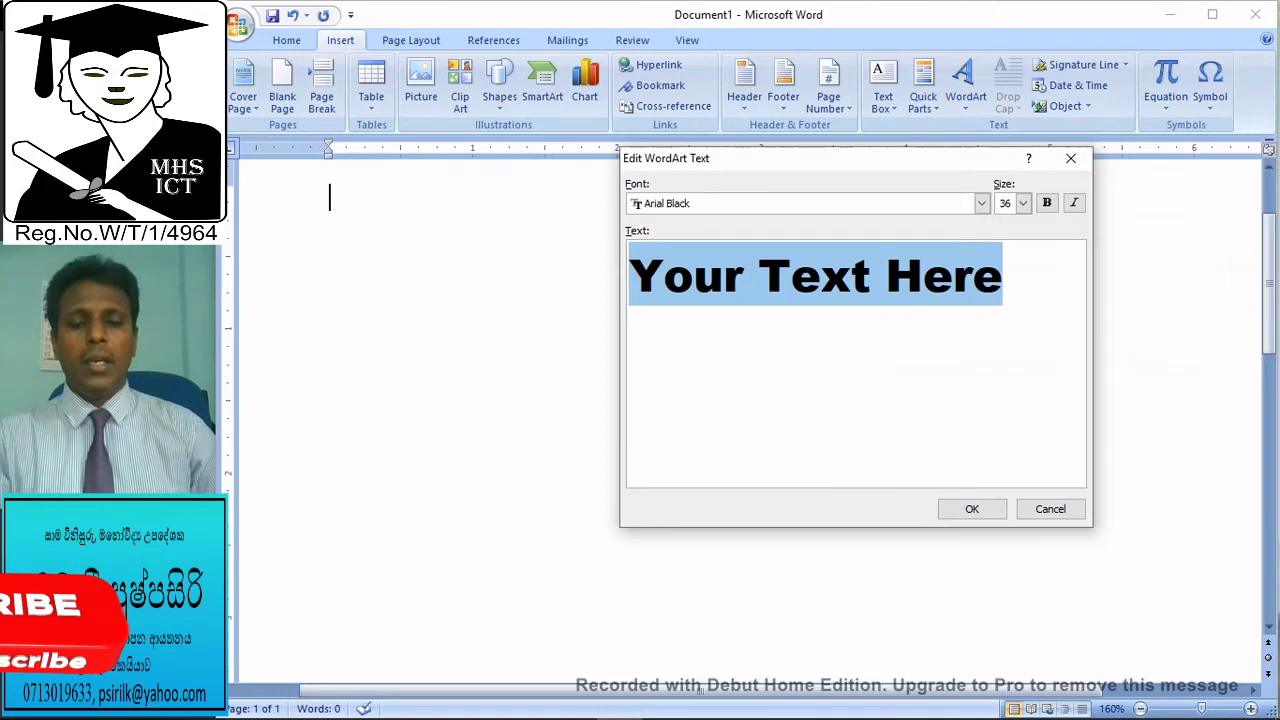
{"action": "type", "text": "MHS"}
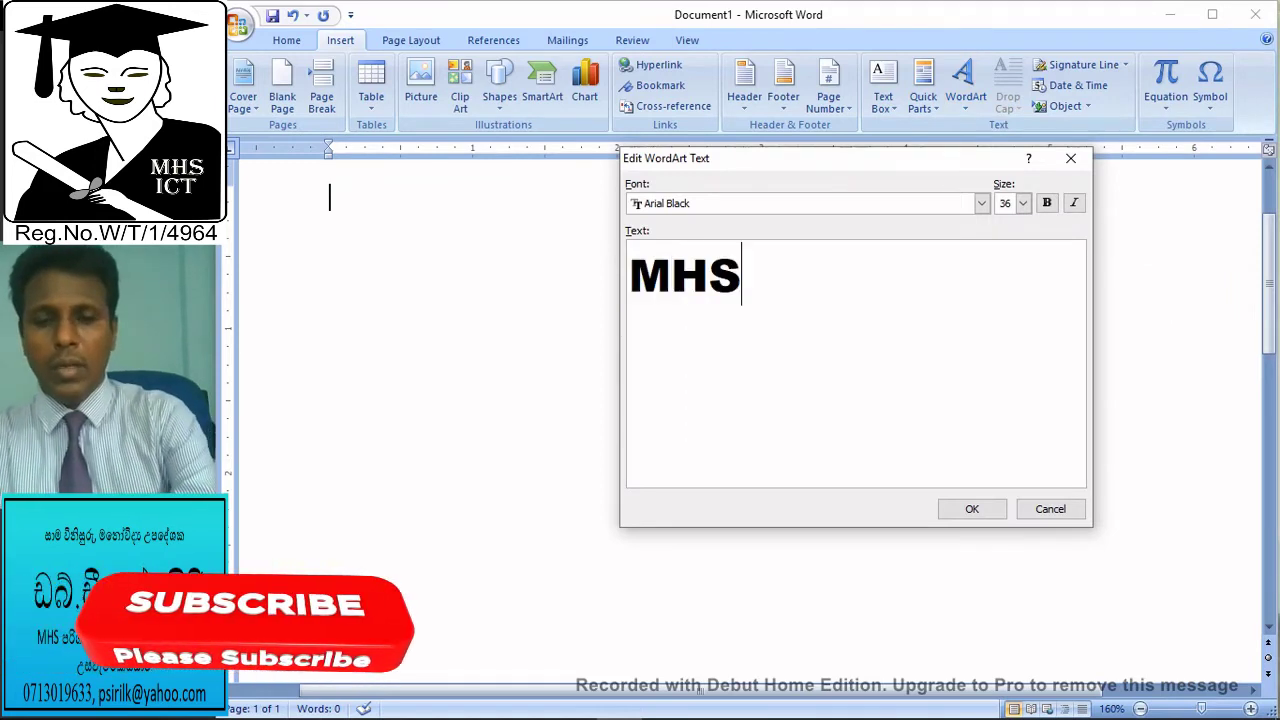
{"action": "type", "text": " ICT"}
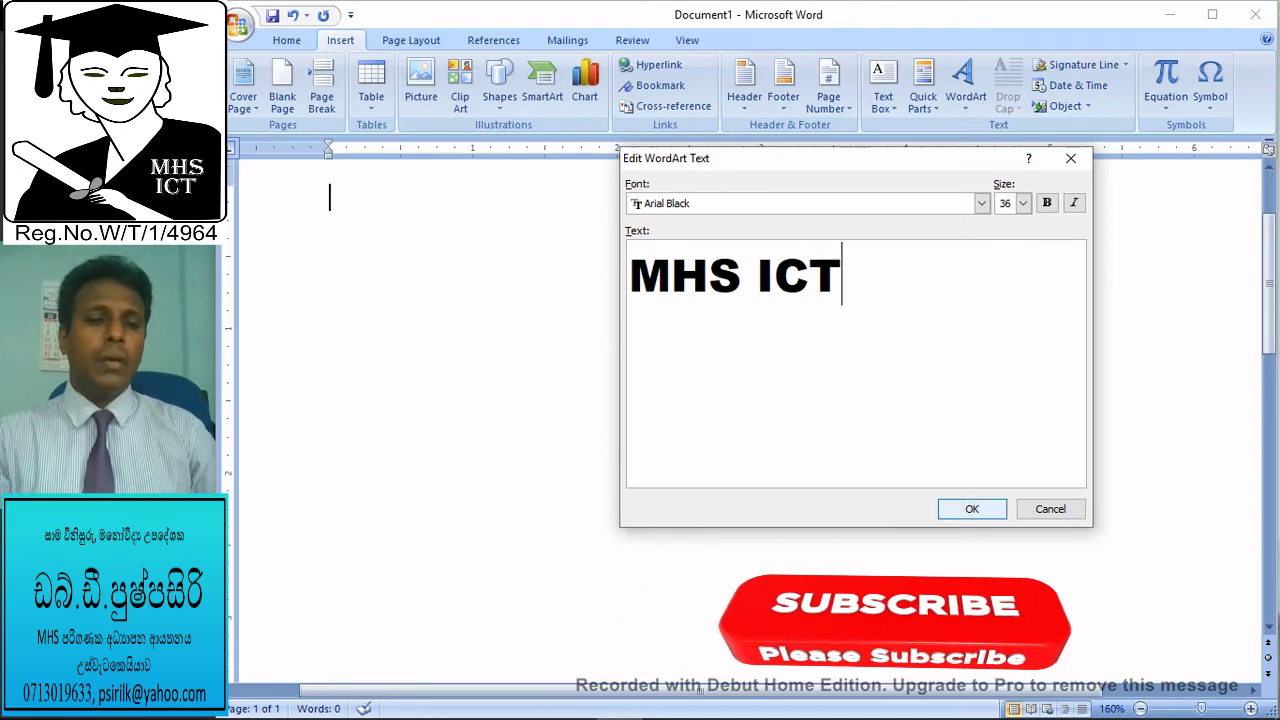
{"action": "left_click", "coordinate": [971, 509]}
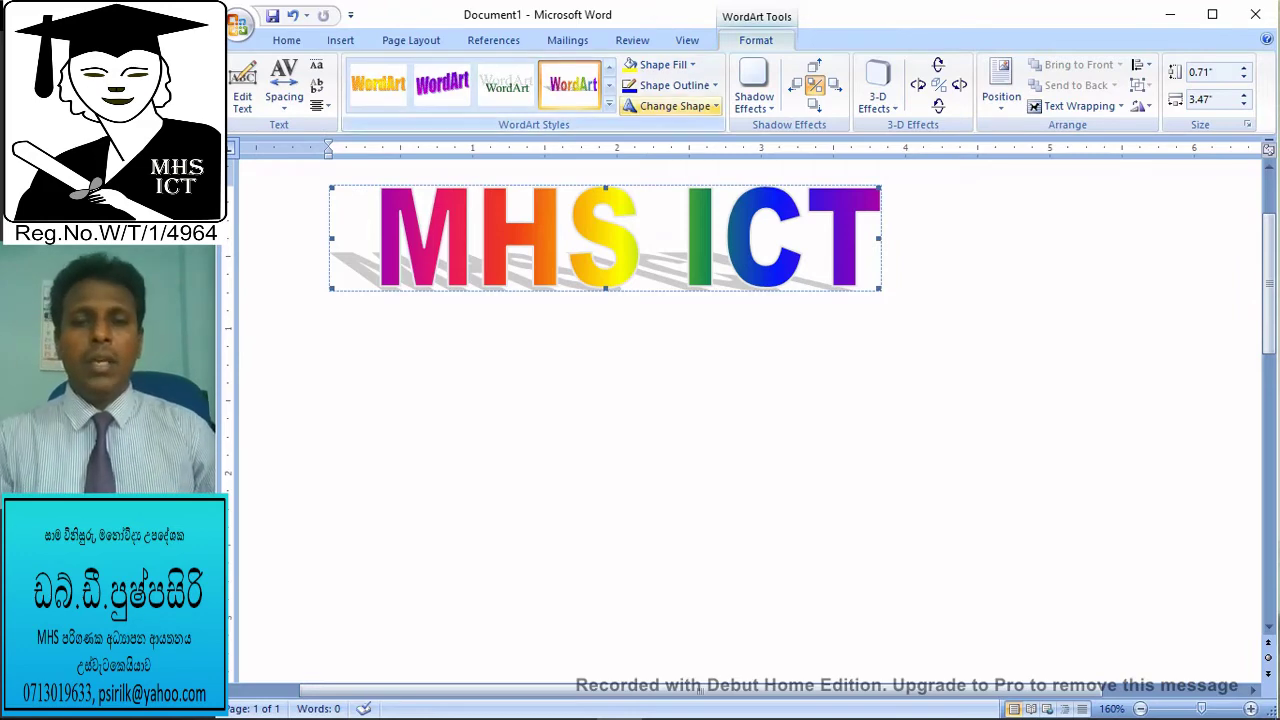
Change the MHS ICT WordArt's shape to the downward-pointing triangle warp.
{"action": "left_click", "coordinate": [675, 106]}
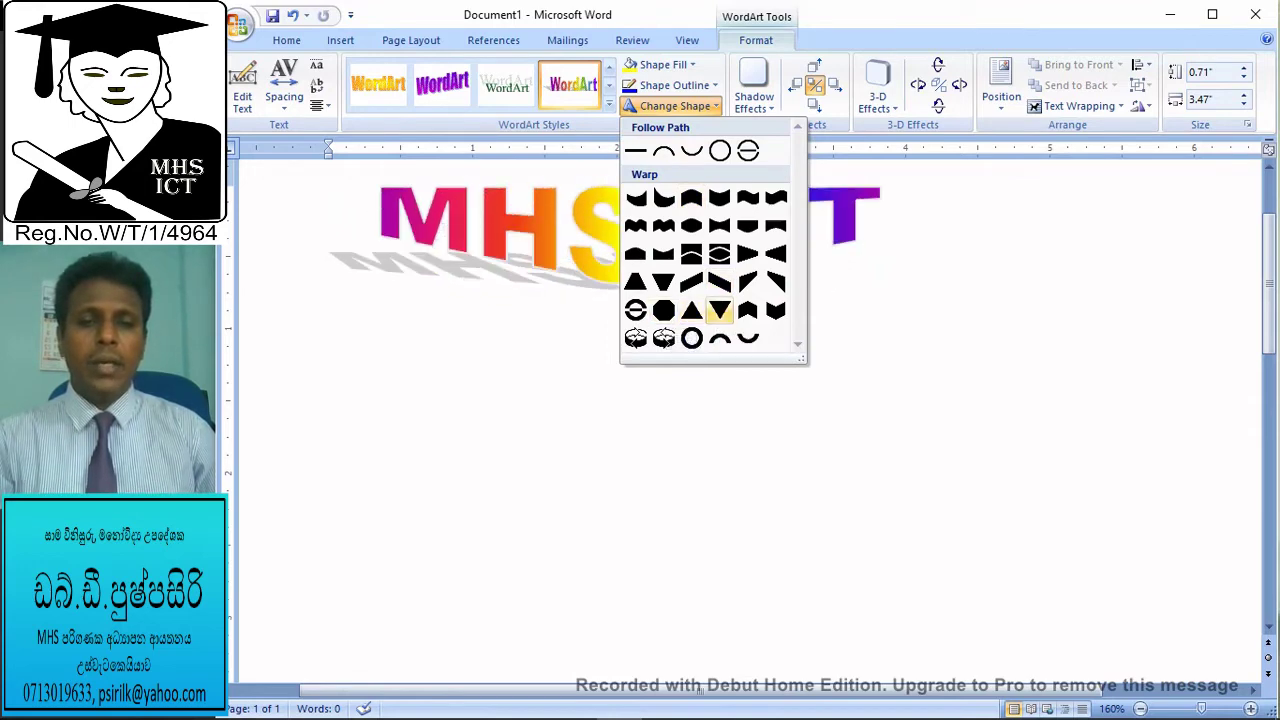
{"action": "left_click", "coordinate": [719, 311]}
{"action": "left_click", "coordinate": [883, 279]}
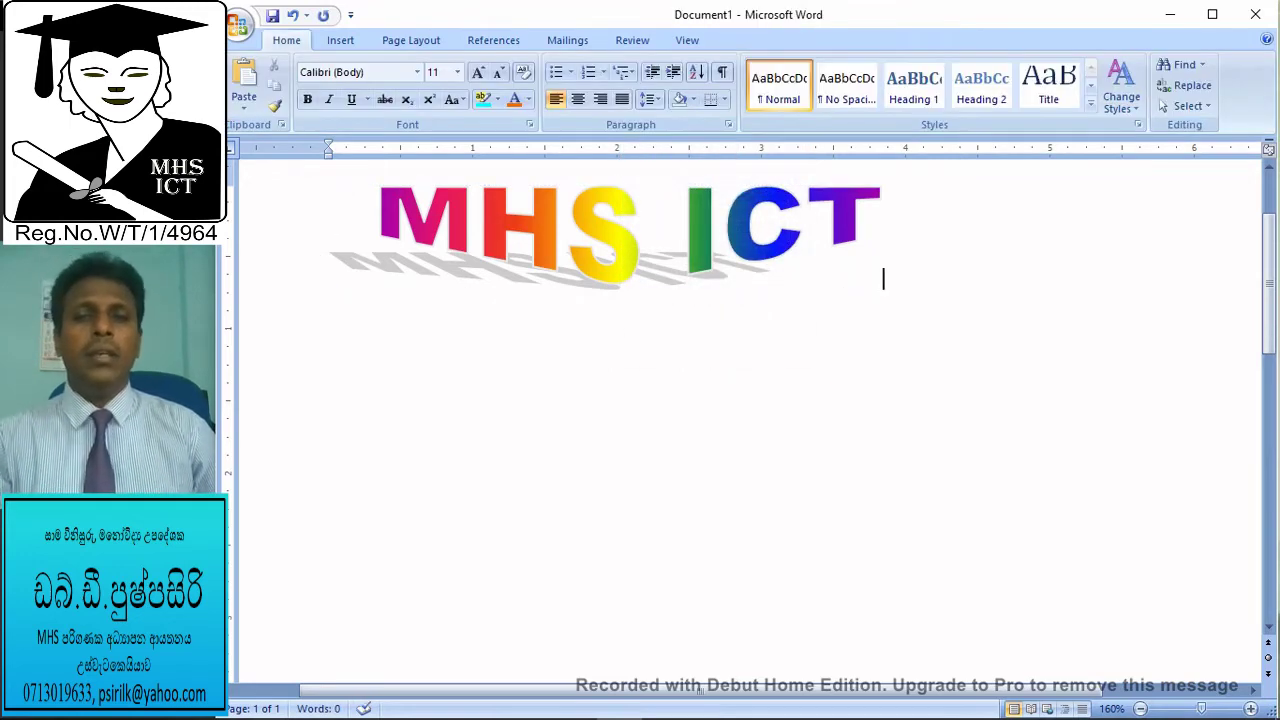
Resize the MHS ICT WordArt to about 2.97 inches wide and 0.48 inches high.
{"action": "left_click", "coordinate": [605, 237]}
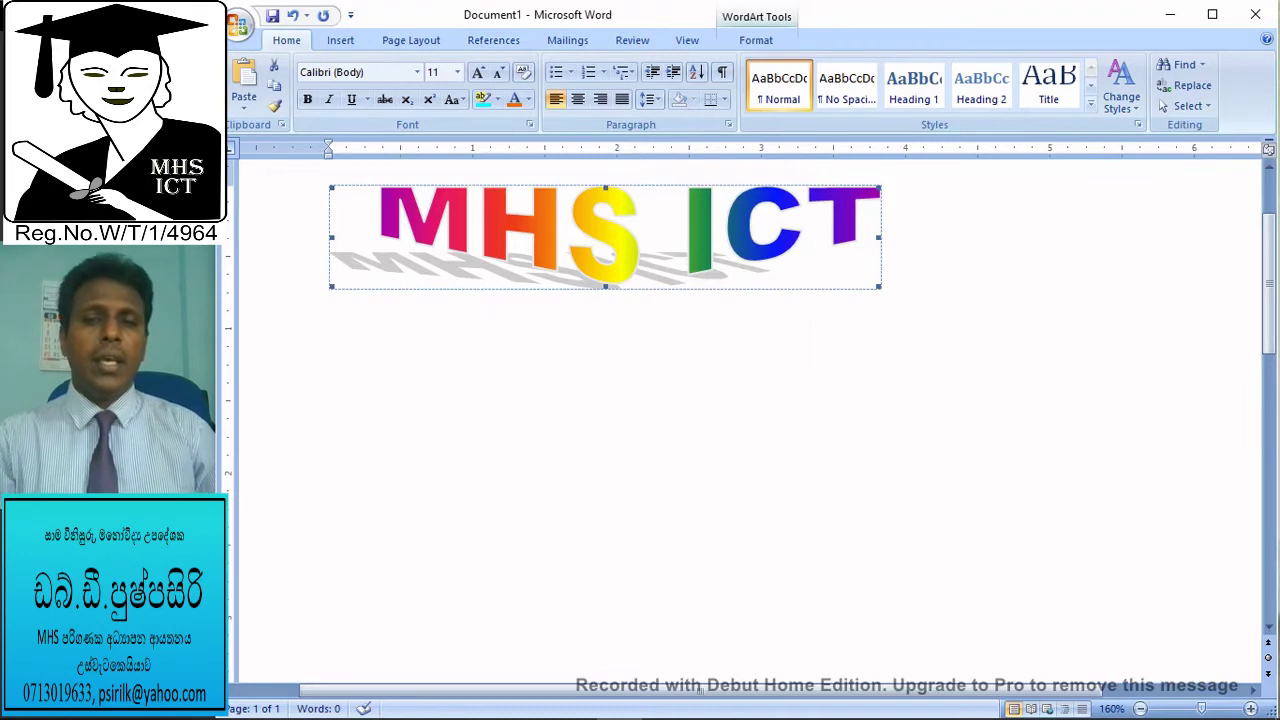
{"action": "left_click_drag", "start_coordinate": [810, 224], "coordinate": [801, 229]}
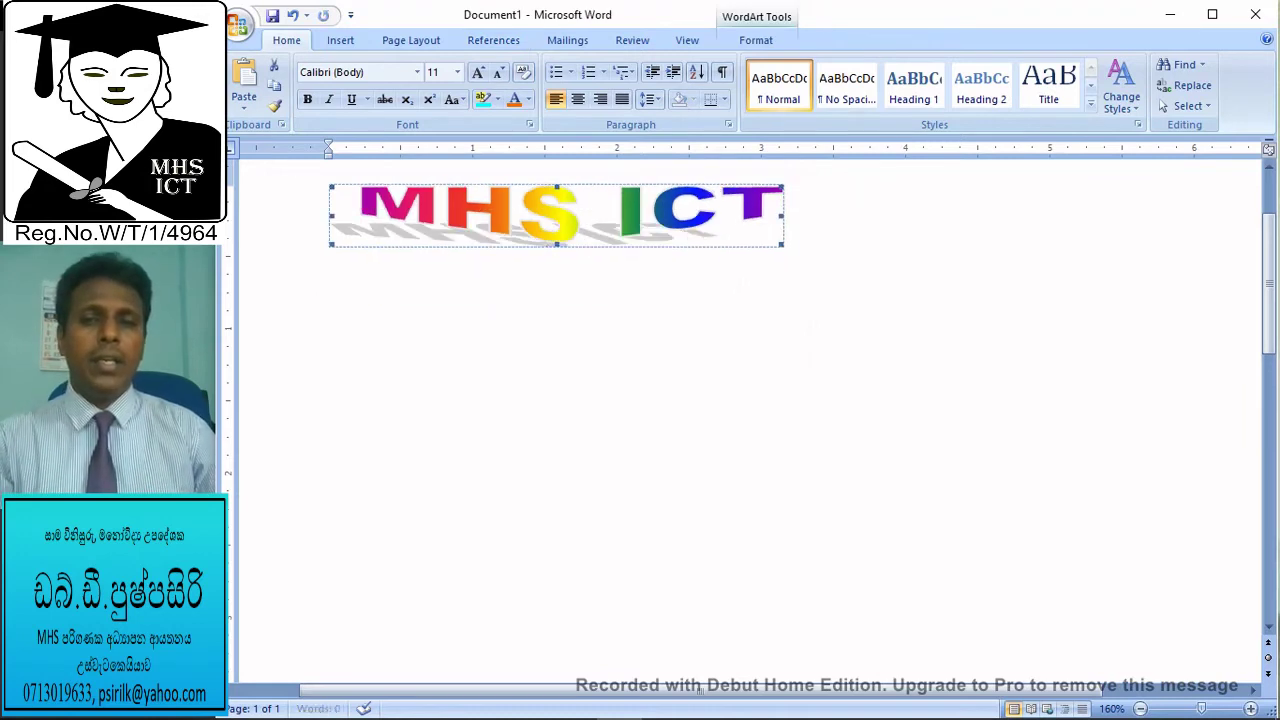
{"action": "left_click", "coordinate": [340, 232]}
{"action": "left_click", "coordinate": [556, 215]}
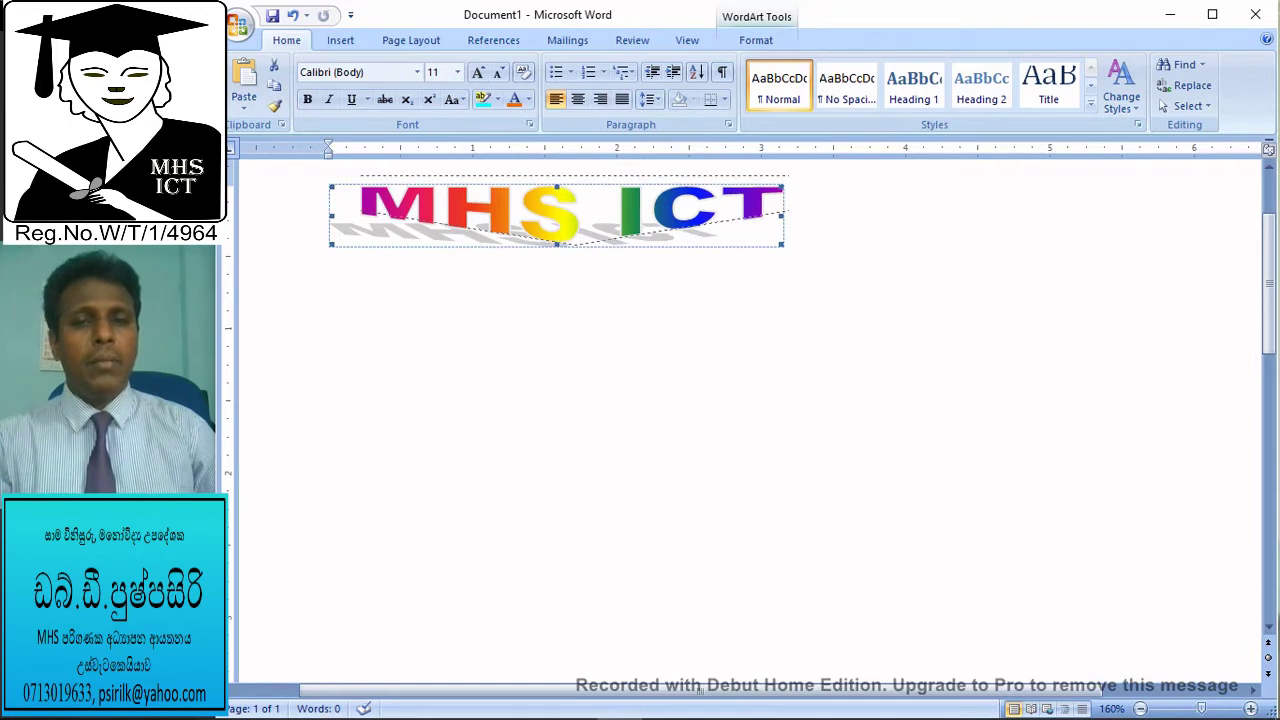
{"action": "left_click_drag", "start_coordinate": [788, 176], "coordinate": [795, 175]}
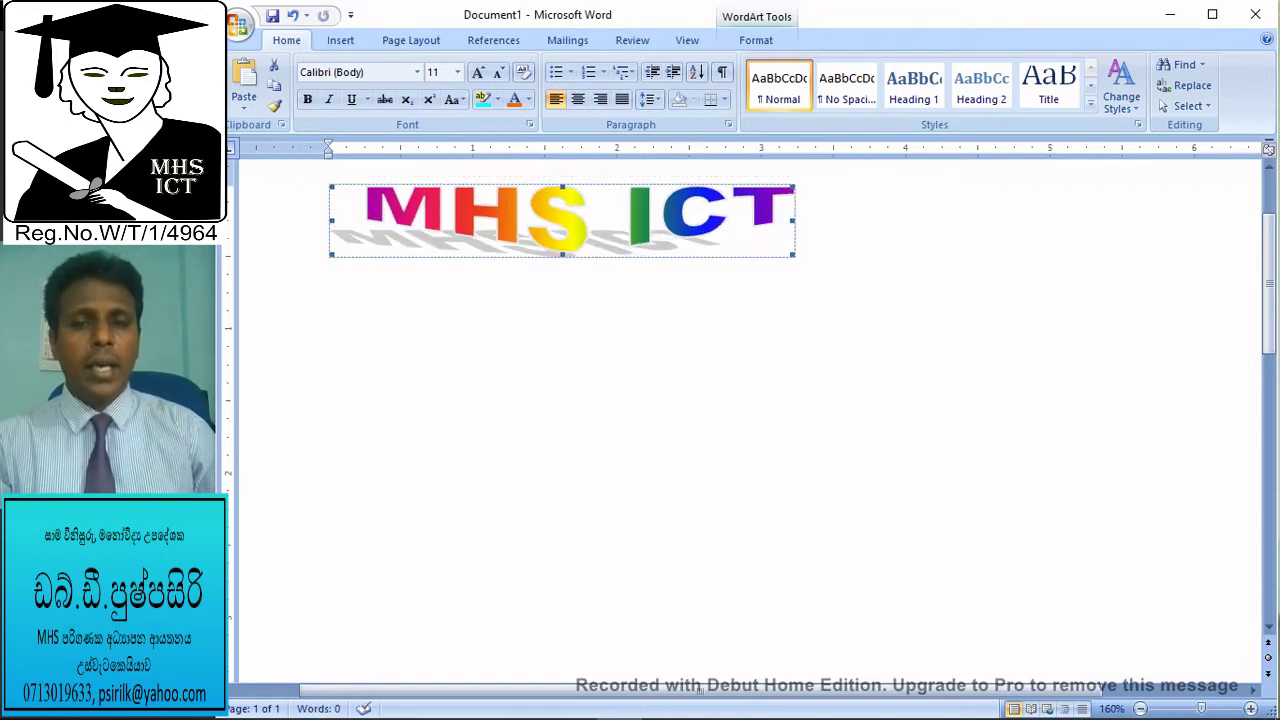
{"action": "left_click", "coordinate": [330, 247]}
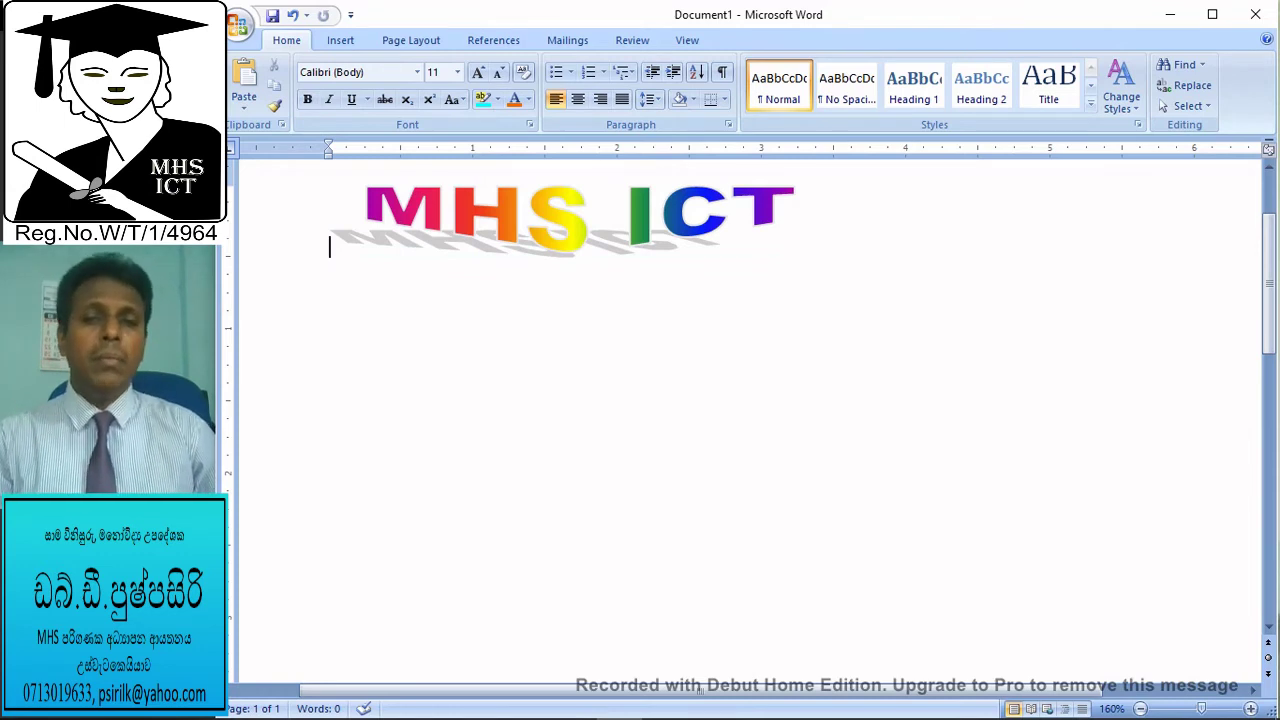
Set the MHS ICT WordArt's text wrapping to In Front of Text and move it slightly down toward the page's centre.
{"action": "left_click", "coordinate": [560, 218]}
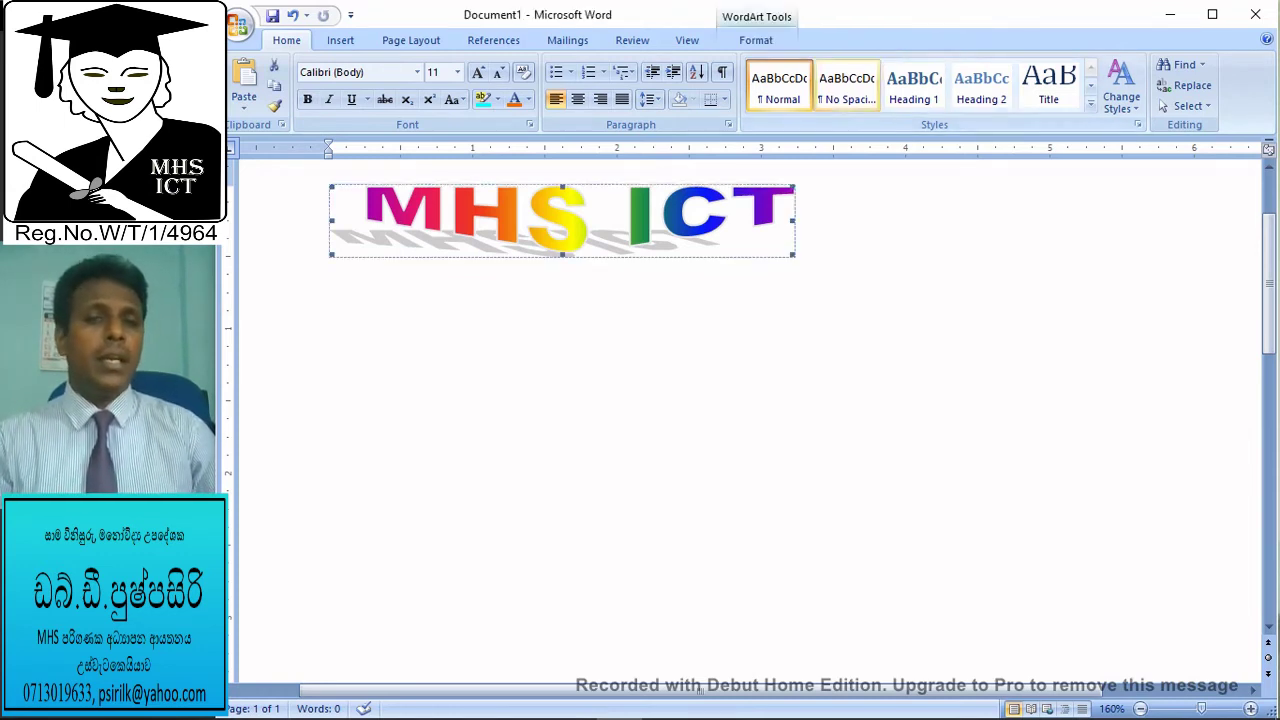
{"action": "left_click", "coordinate": [756, 40]}
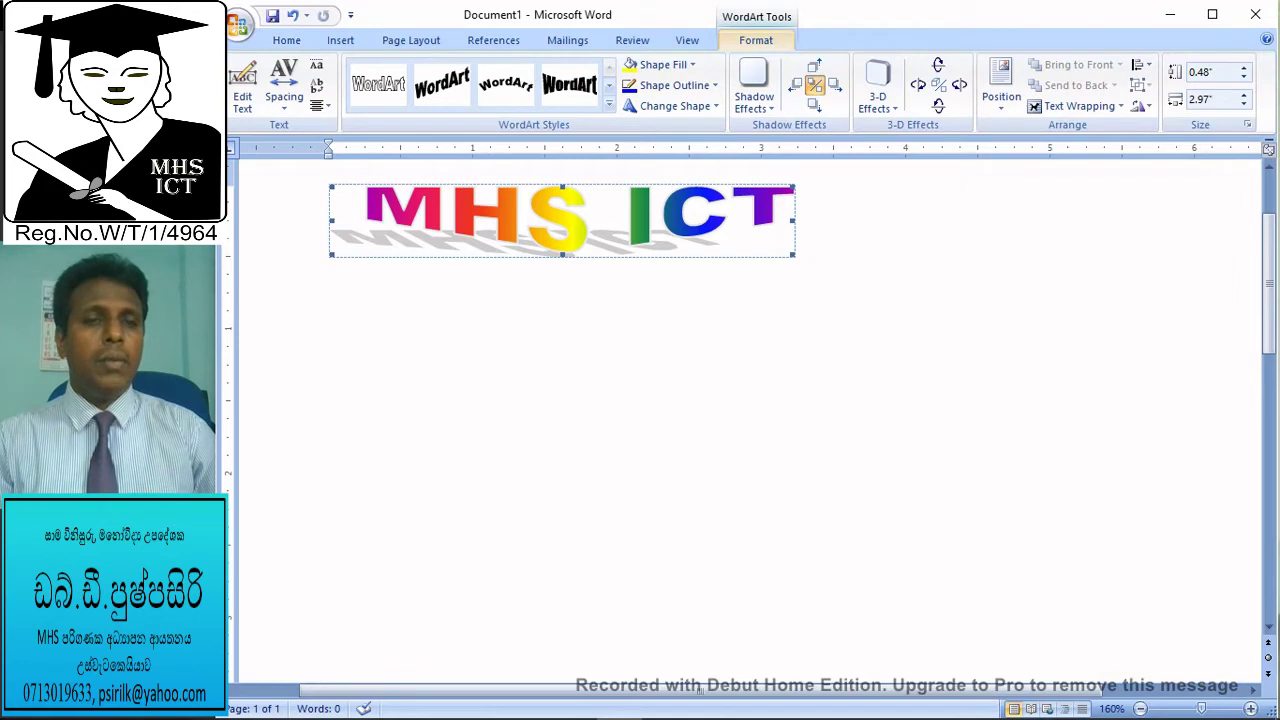
{"action": "left_click", "coordinate": [1078, 106]}
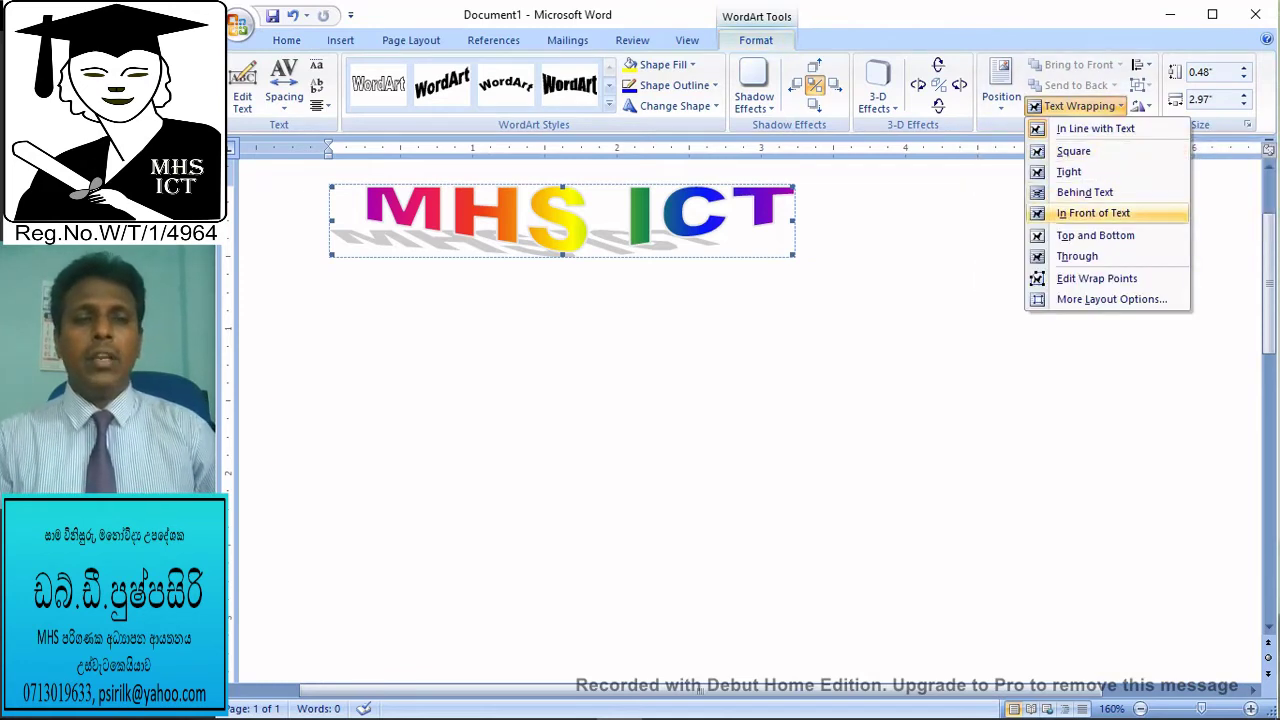
{"action": "left_click", "coordinate": [1093, 213]}
{"action": "left_click_drag", "start_coordinate": [543, 215], "coordinate": [734, 243]}
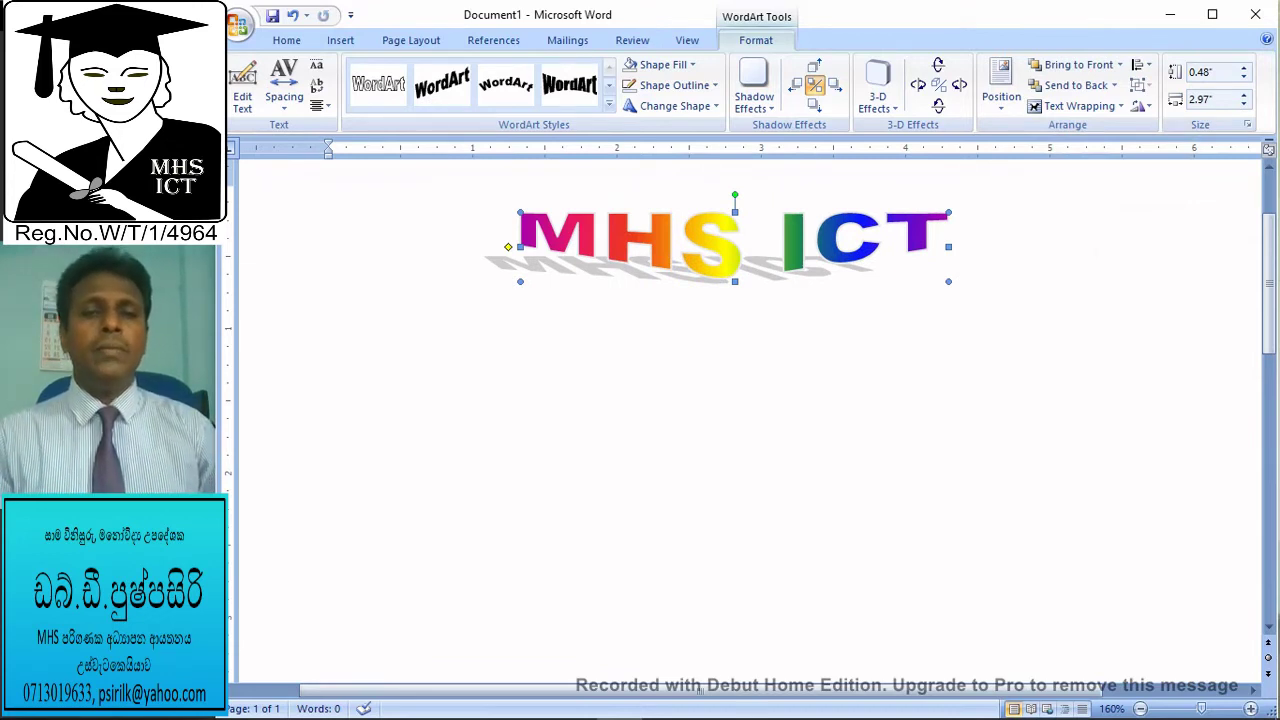
Remove the MHS ICT WordArt from the document, leaving the page empty.
{"action": "left_click", "coordinate": [340, 40]}
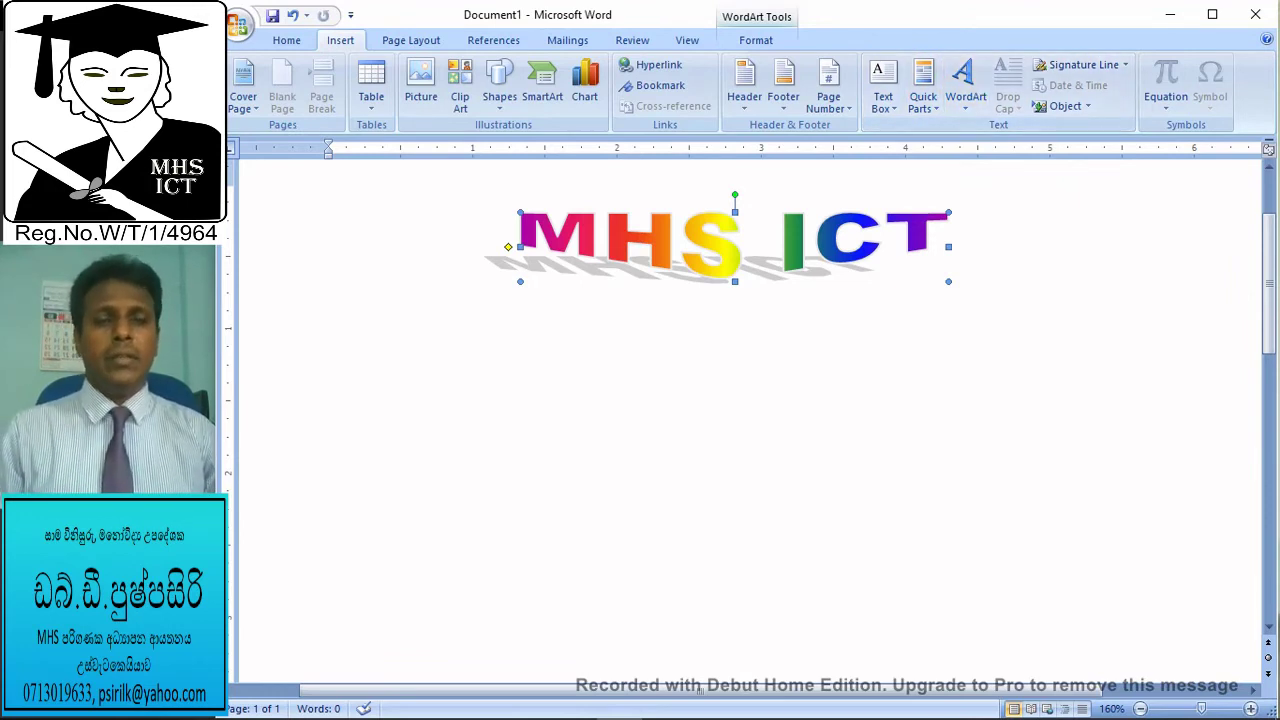
{"action": "left_click", "coordinate": [330, 197]}
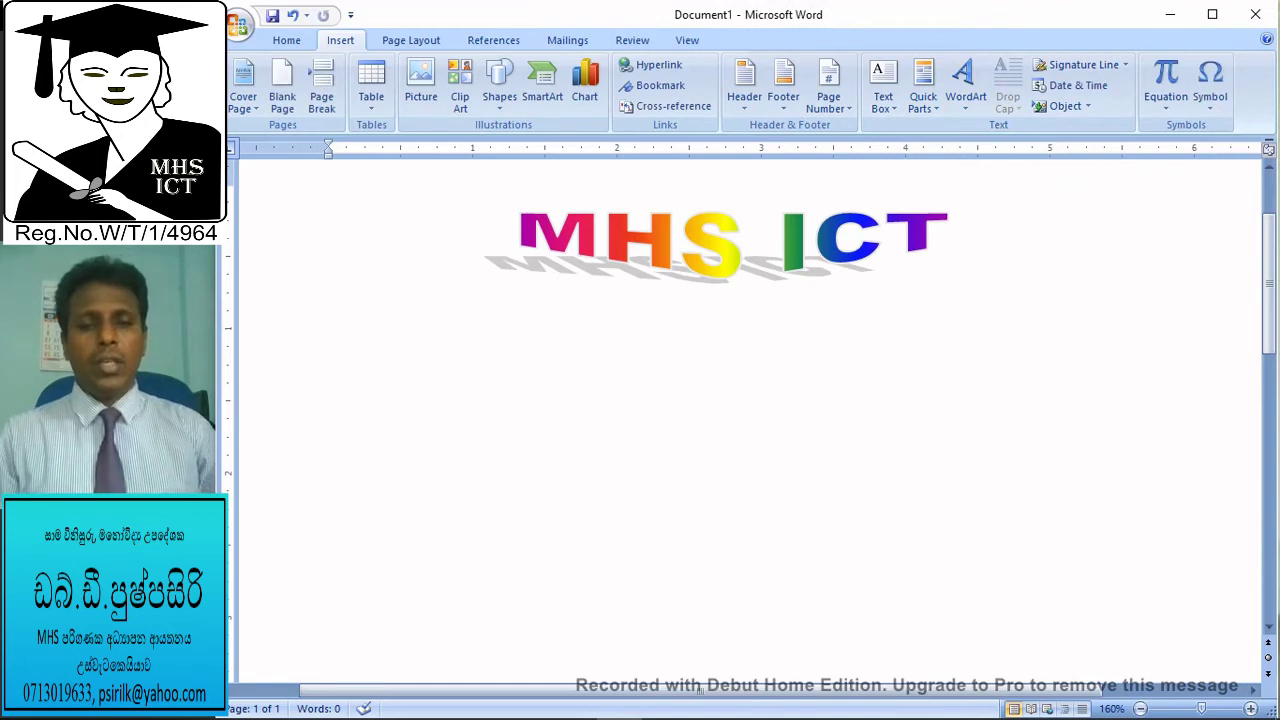
{"action": "left_click", "coordinate": [734, 246]}
{"action": "key", "text": "ctrl+z"}
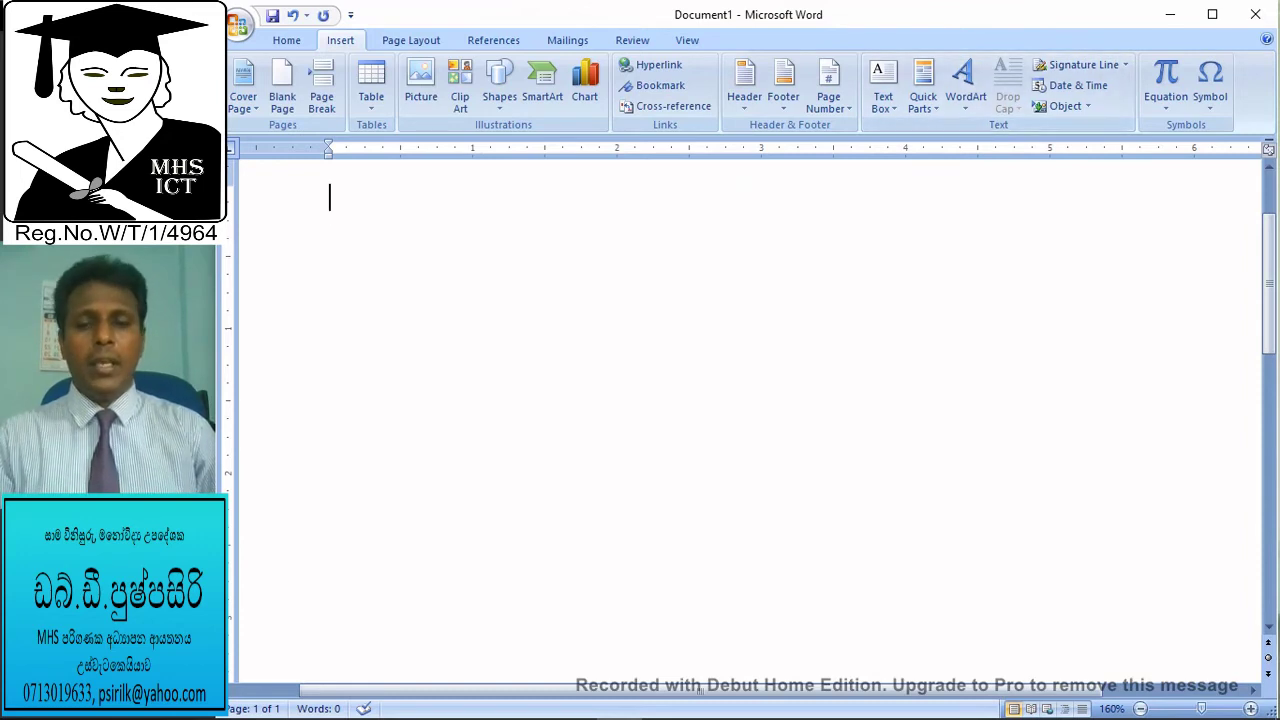
Generate sample paragraphs at the start of the document with =rand().
{"action": "type", "text": "=ra"}
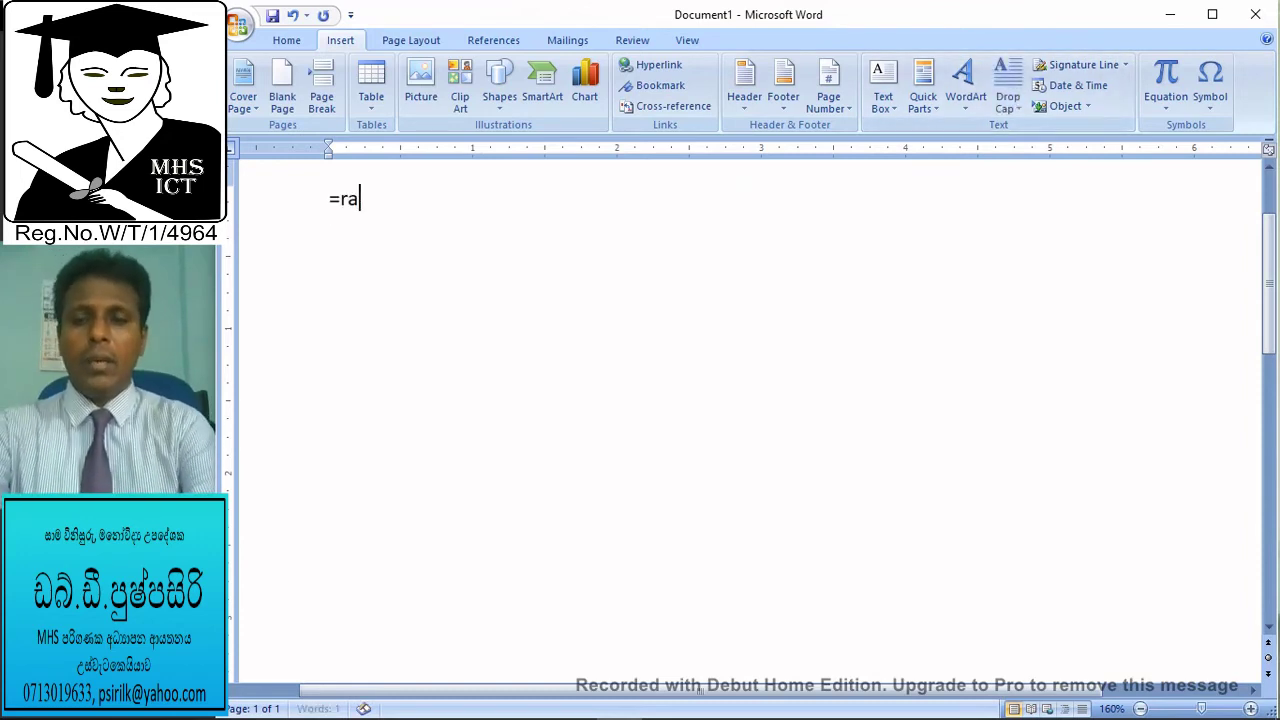
{"action": "type", "text": "nd()"}
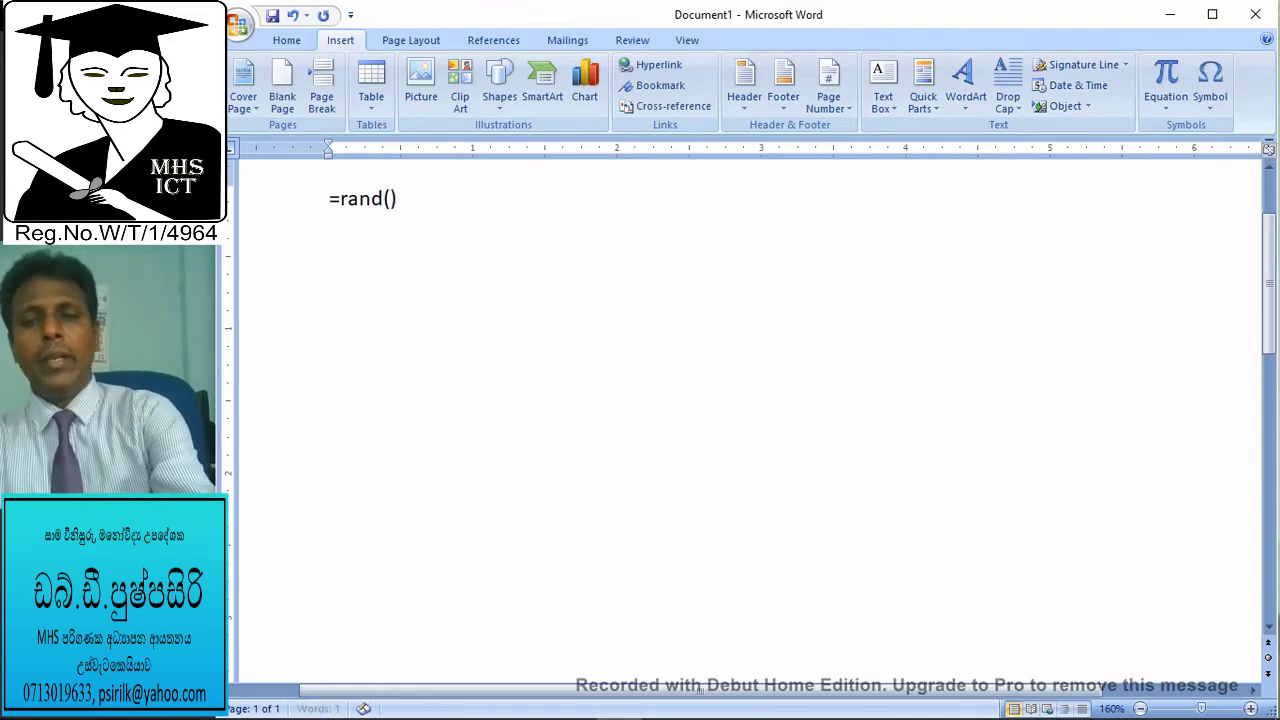
{"action": "key", "text": "Return"}
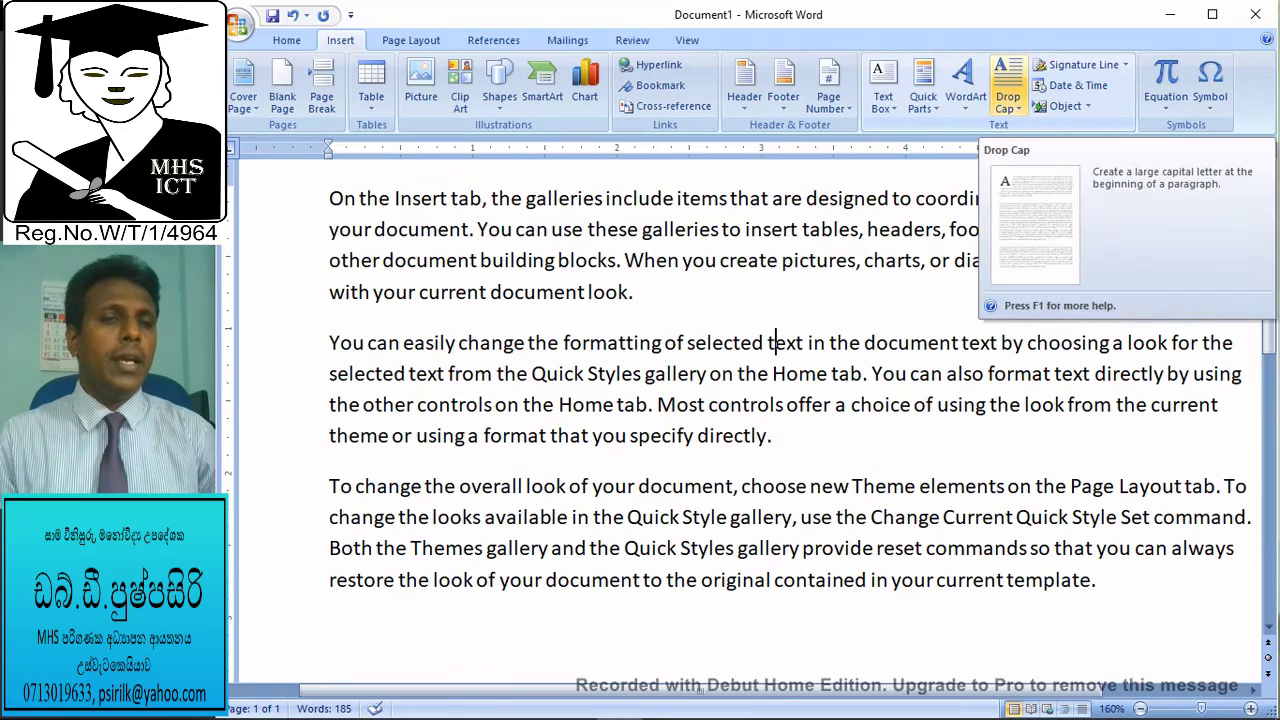
Apply a Dropped drop cap to the second paragraph, beginning "You can easily change the formatting".
{"action": "left_click", "coordinate": [1007, 88]}
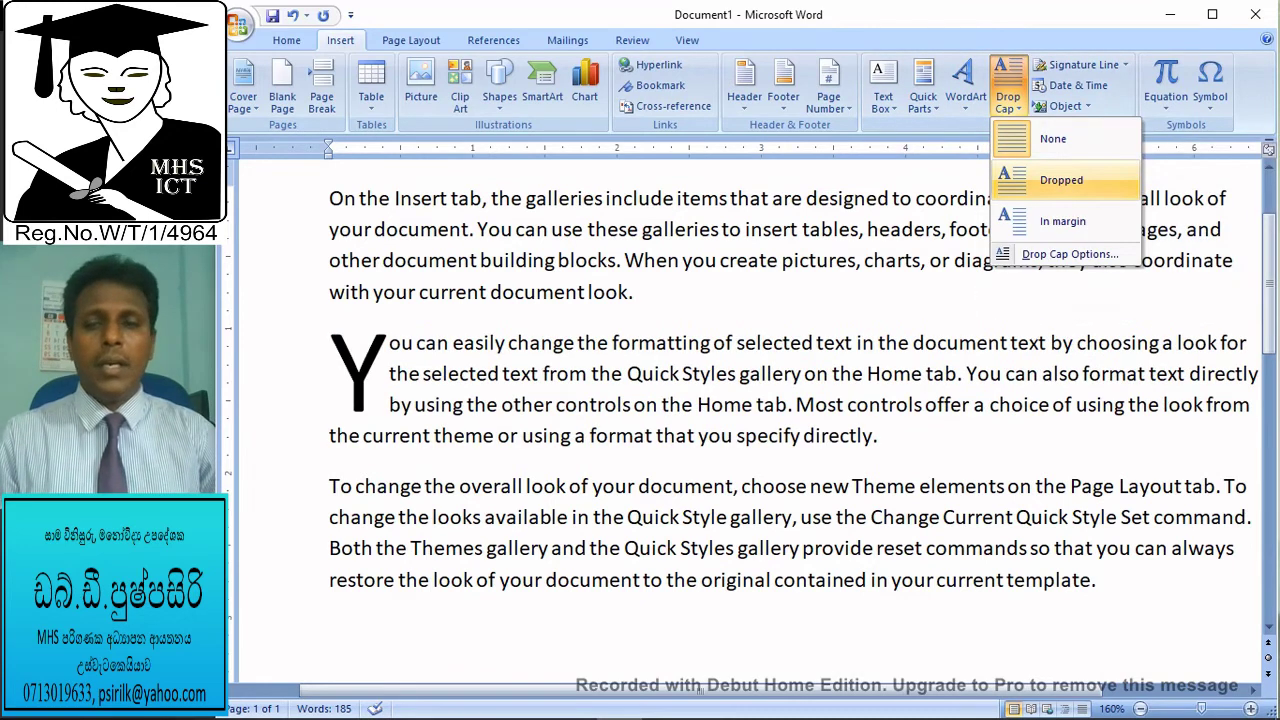
{"action": "left_click", "coordinate": [1061, 180]}
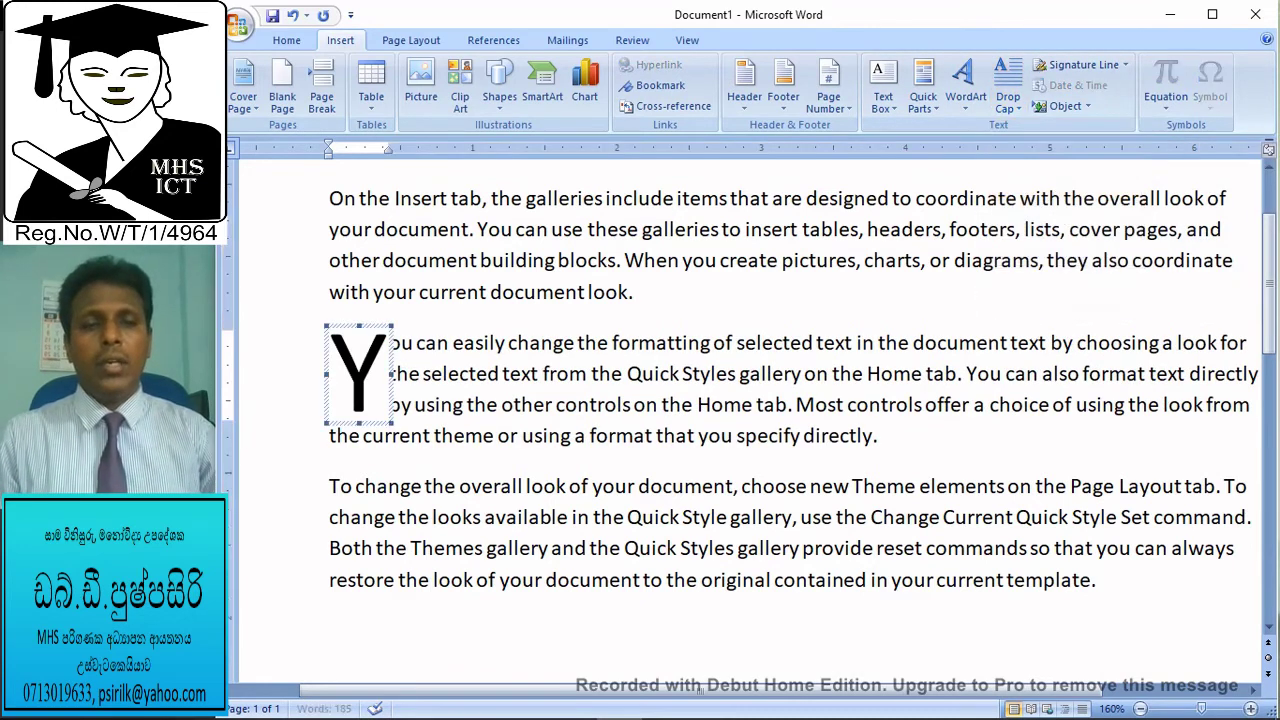
{"action": "left_click", "coordinate": [569, 373]}
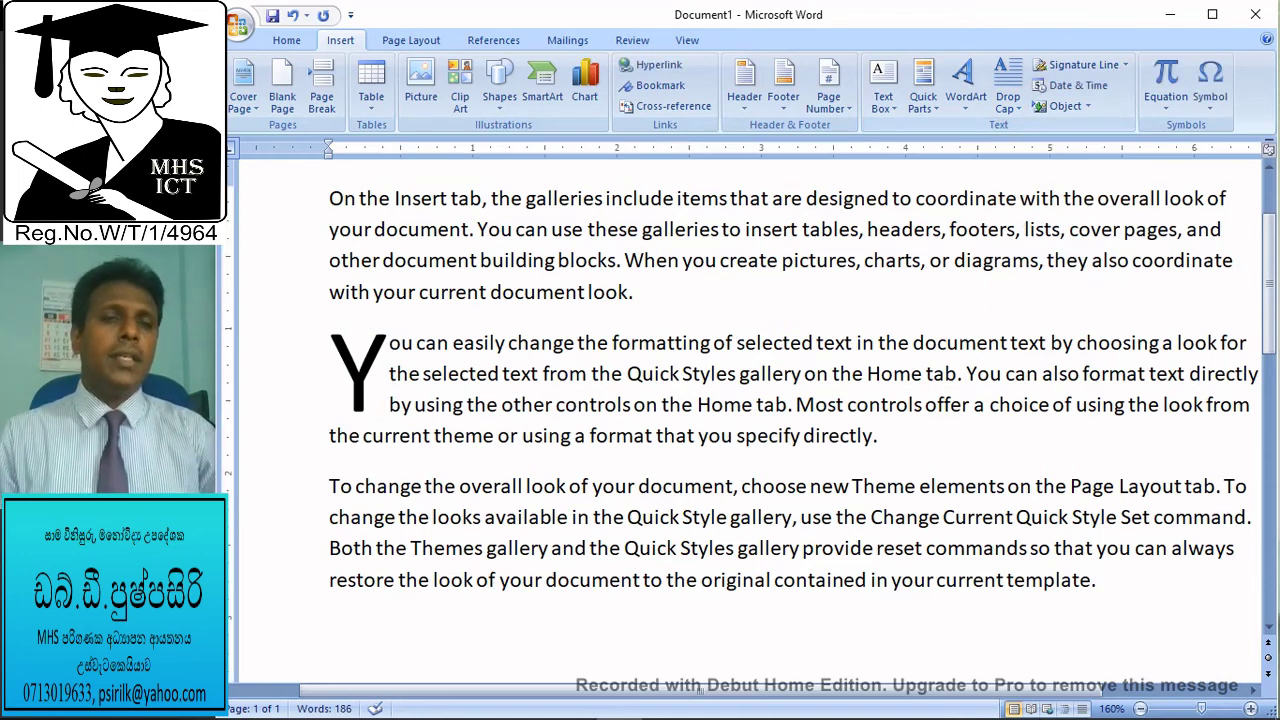
Change the second paragraph's drop cap to the In margin position with 2 lines to drop.
{"action": "left_click", "coordinate": [1007, 88]}
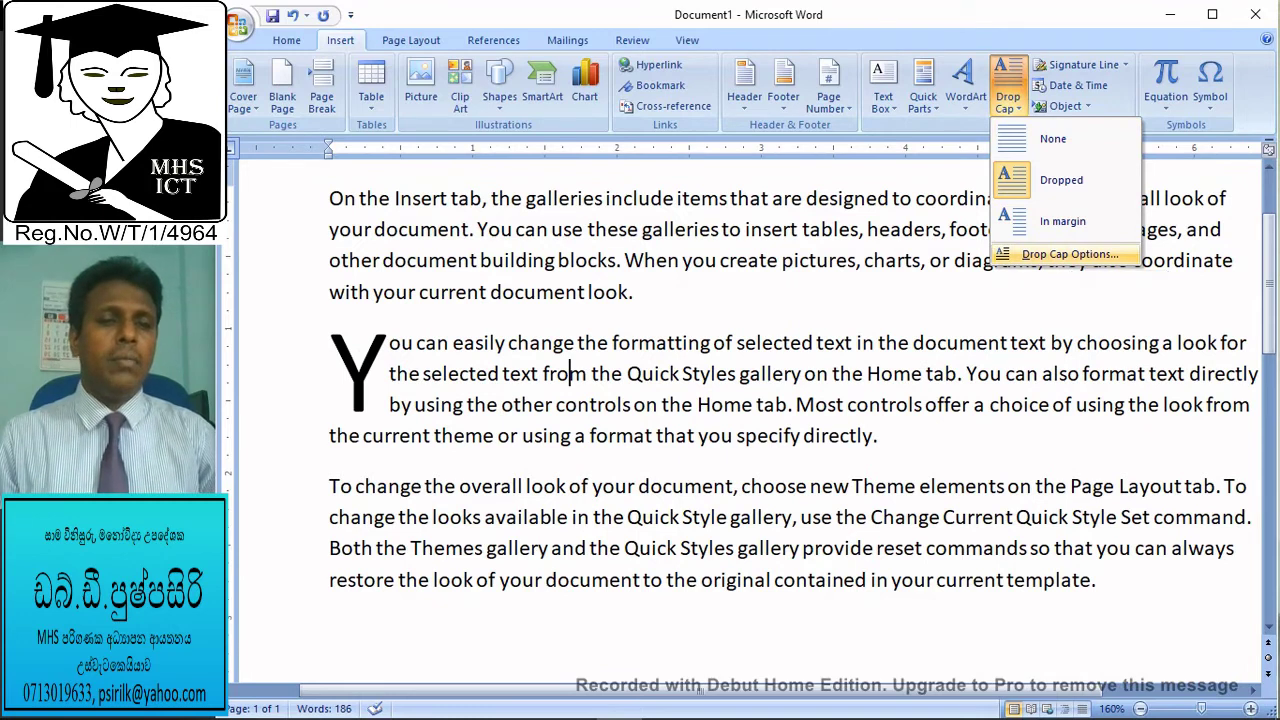
{"action": "left_click", "coordinate": [1070, 254]}
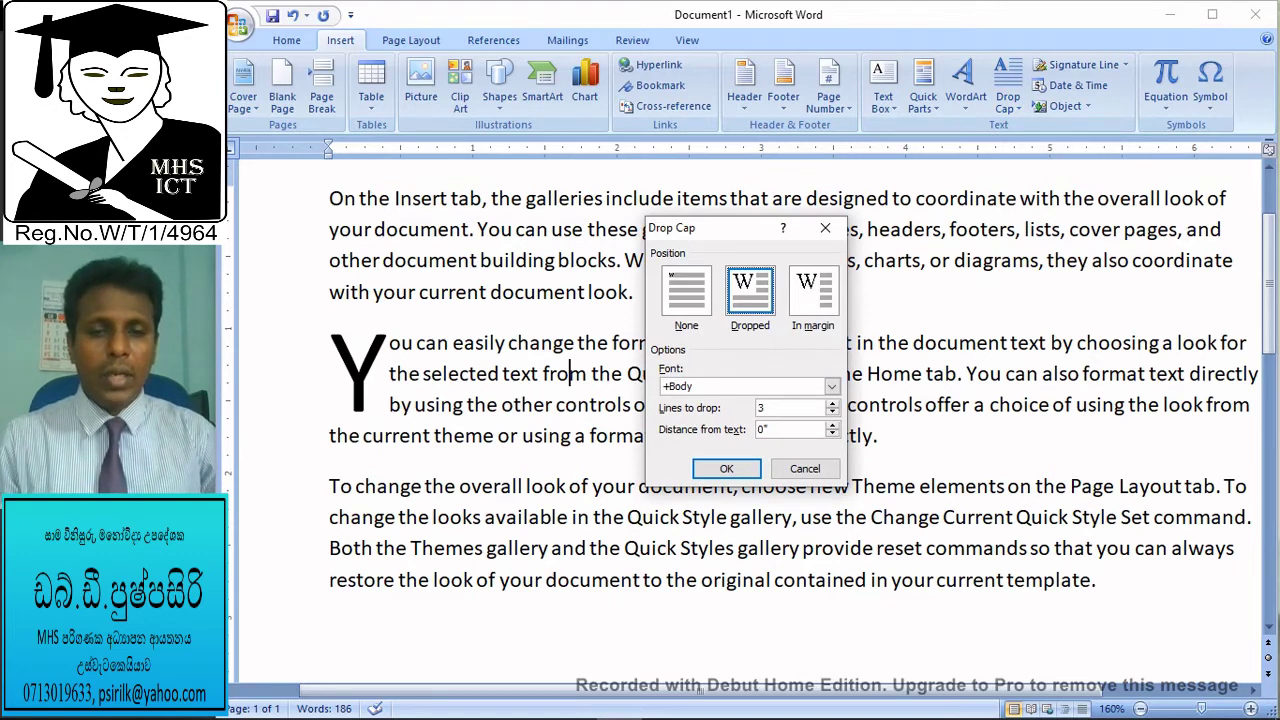
{"action": "left_click", "coordinate": [832, 403]}
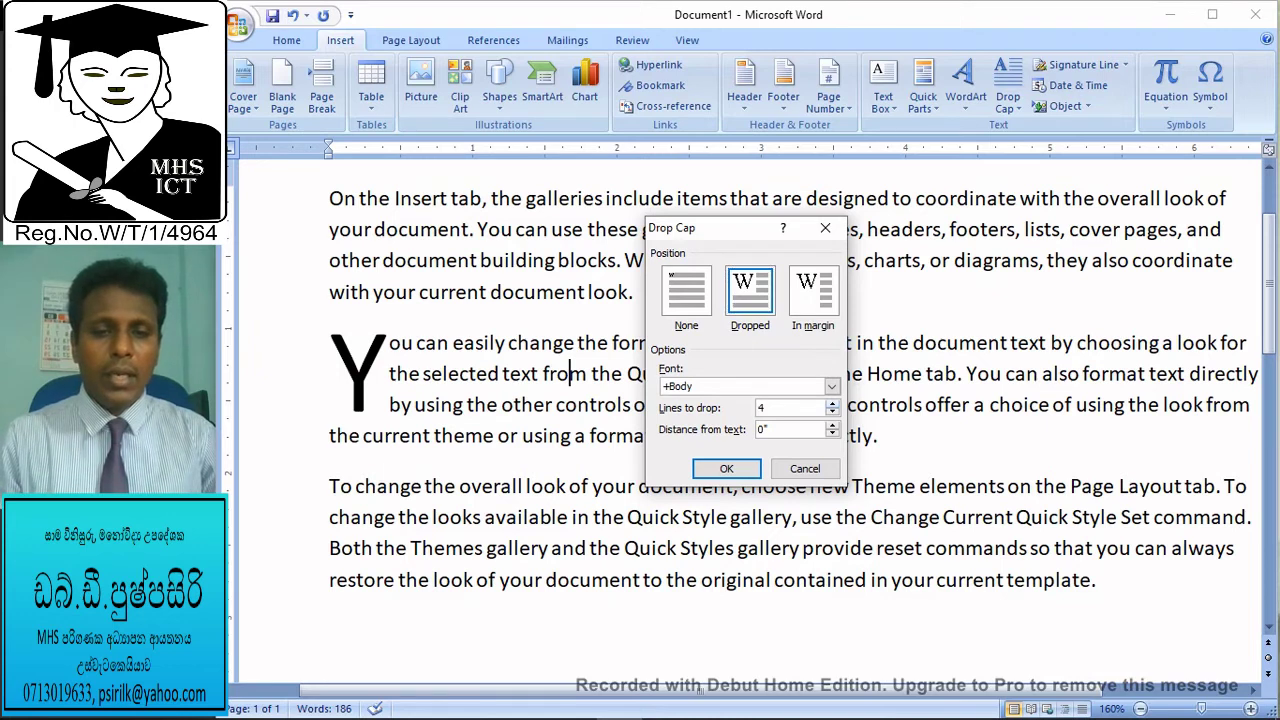
{"action": "key", "text": "Down"}
{"action": "key", "text": "Down"}
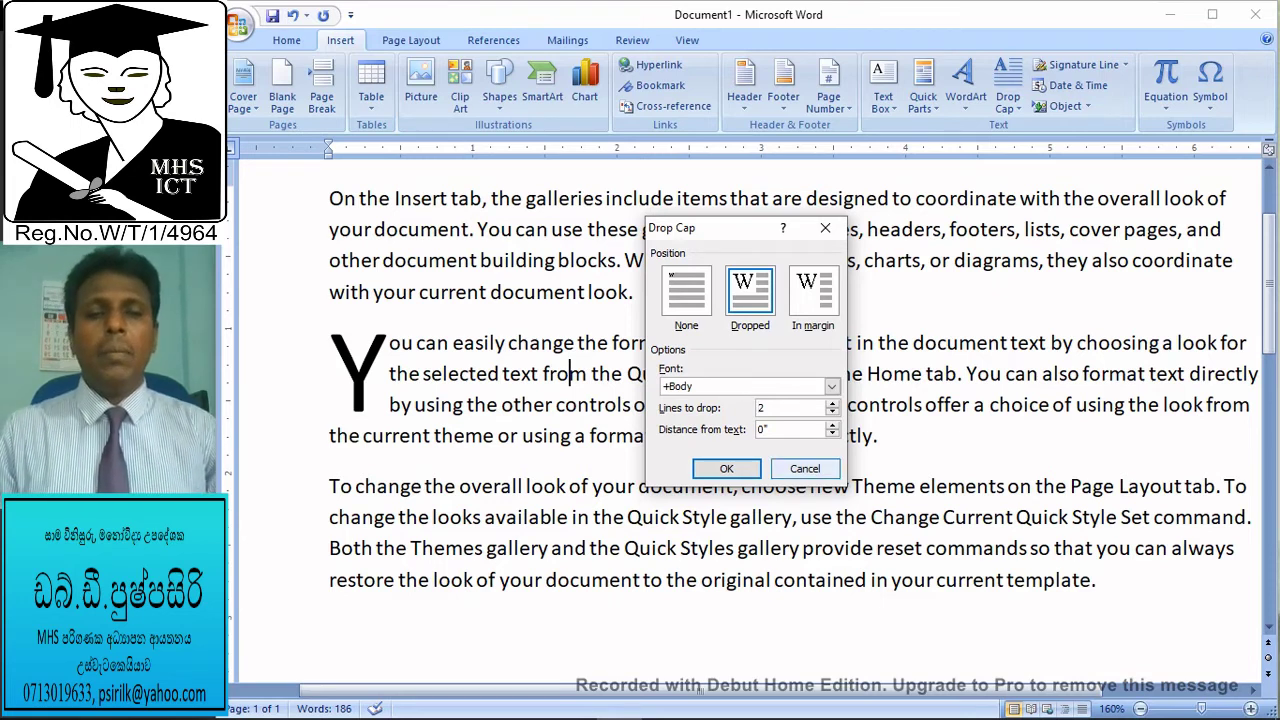
{"action": "left_click", "coordinate": [760, 407]}
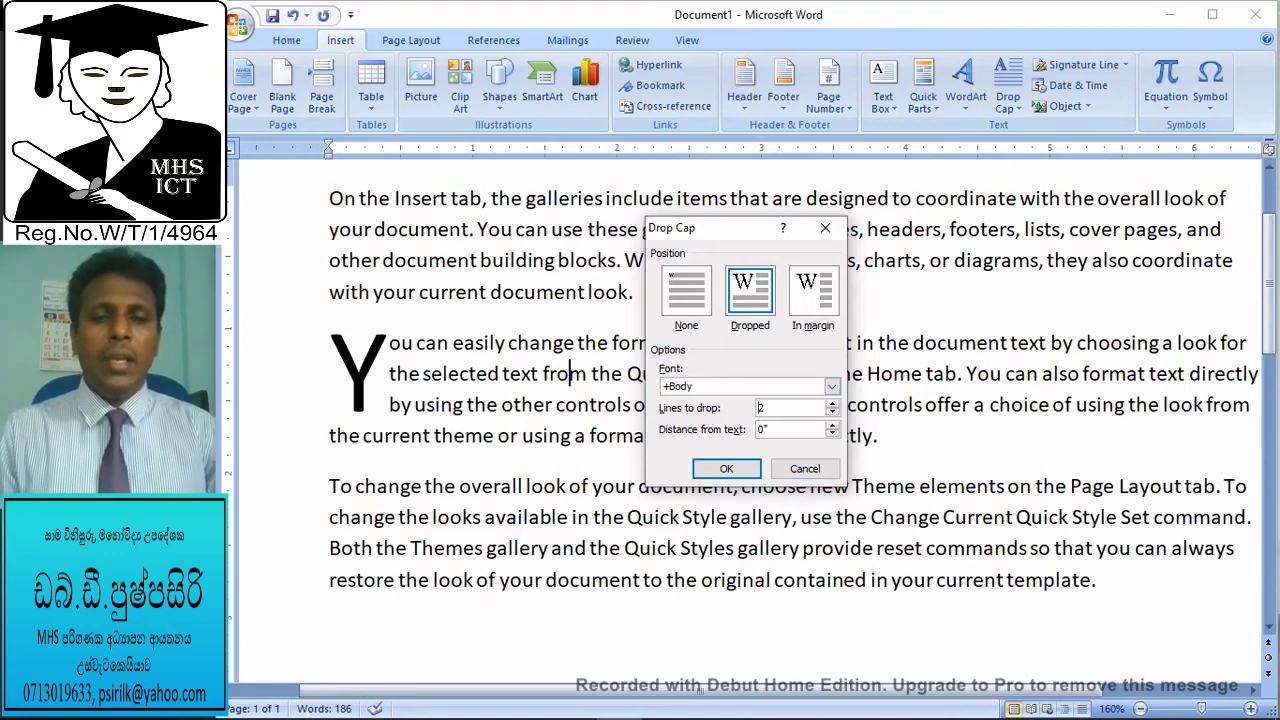
{"action": "left_click", "coordinate": [813, 291]}
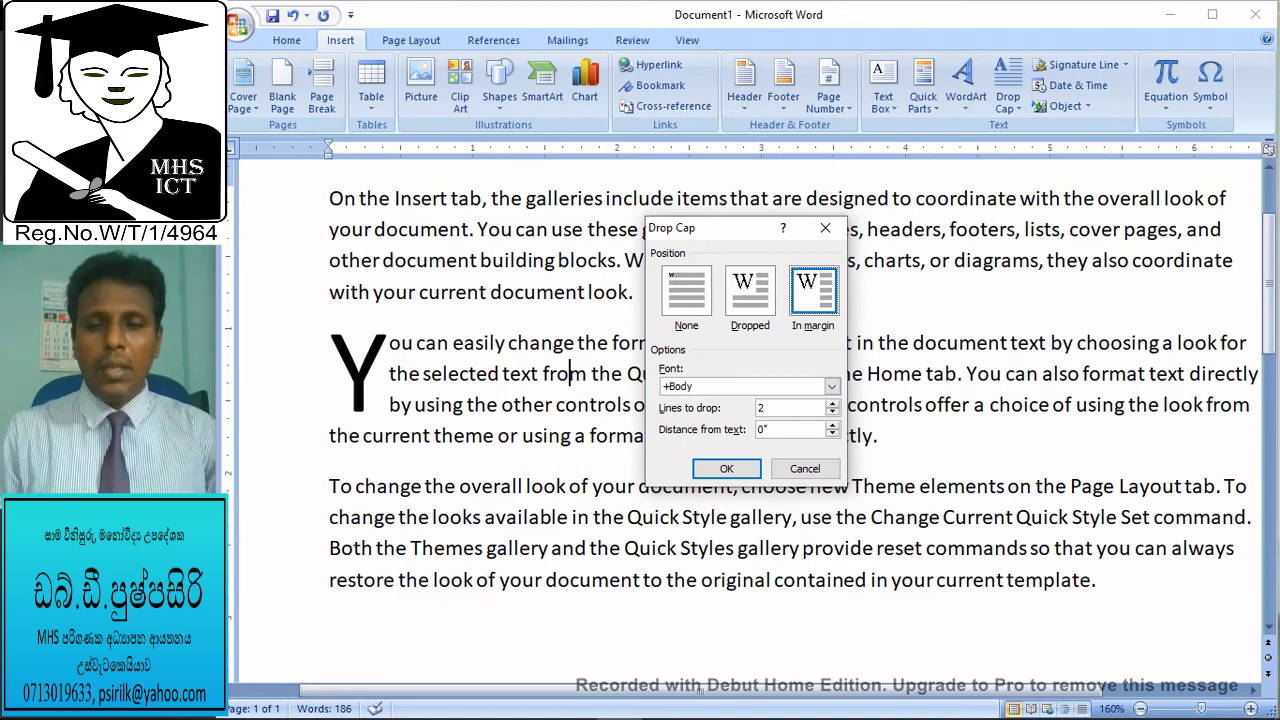
{"action": "left_click", "coordinate": [726, 468]}
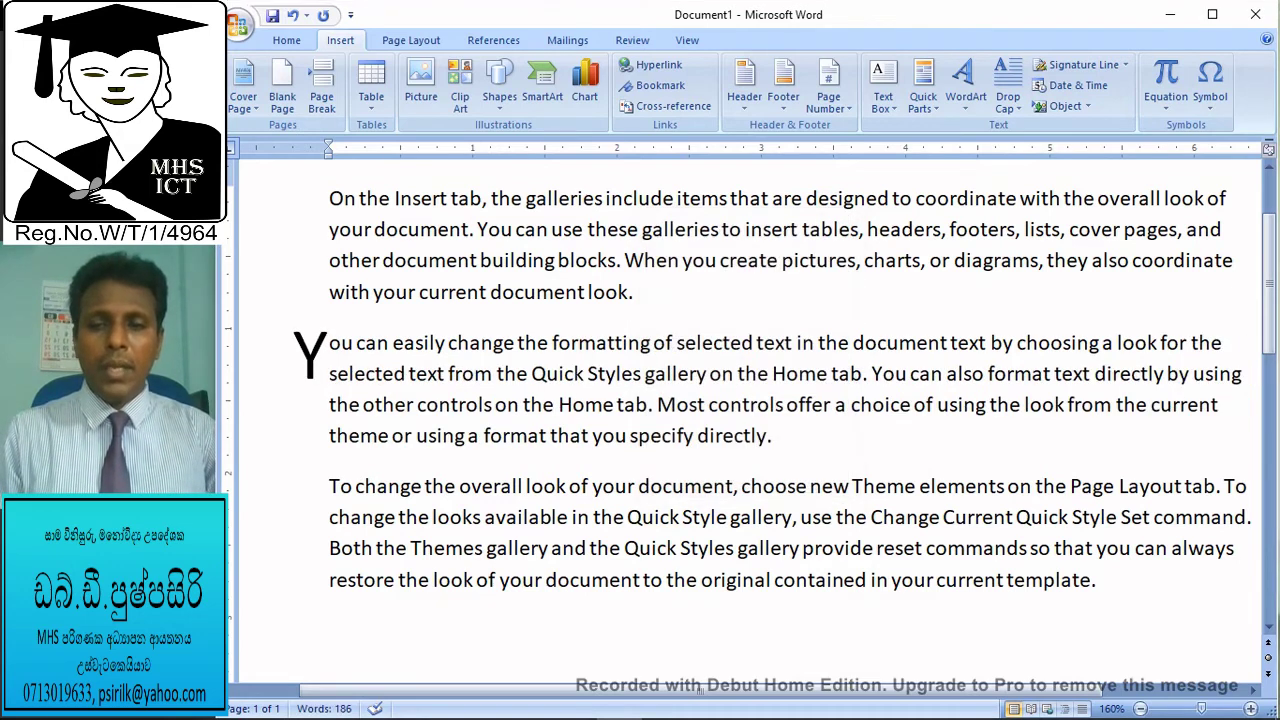